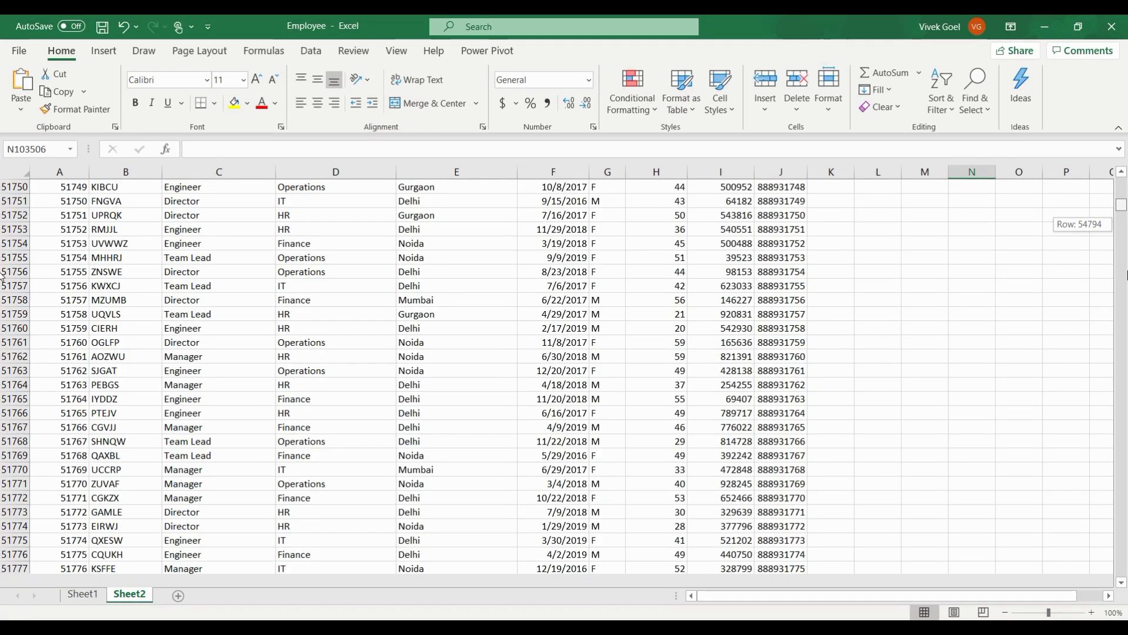
mouse_move(1121, 203)
left_mouse_down()
mouse_move(1119, 583)
mouse_move(1122, 542)
left_mouse_up()
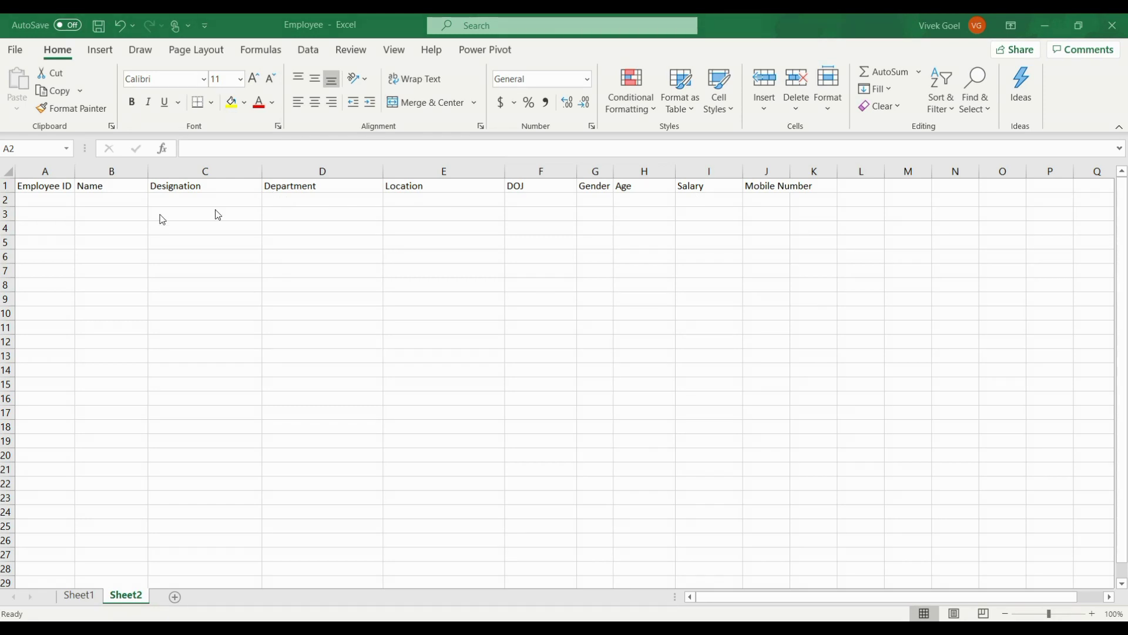
Fill column A with a column series of Employee IDs from 1 to 1,000,000
left_click(61, 202)
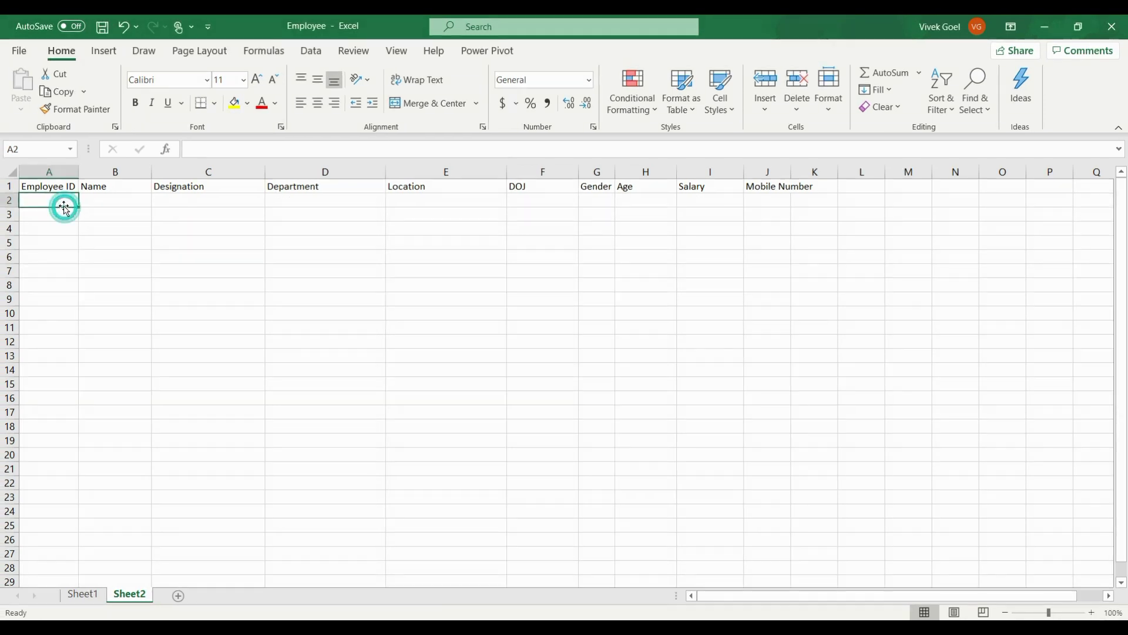
type("1")
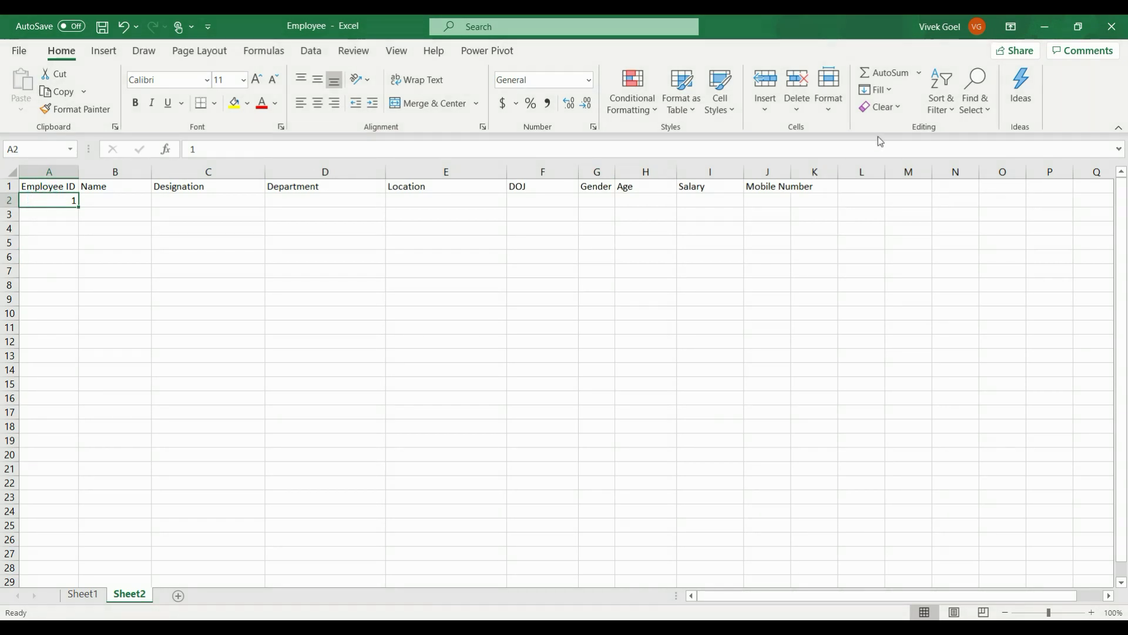
left_click(889, 91)
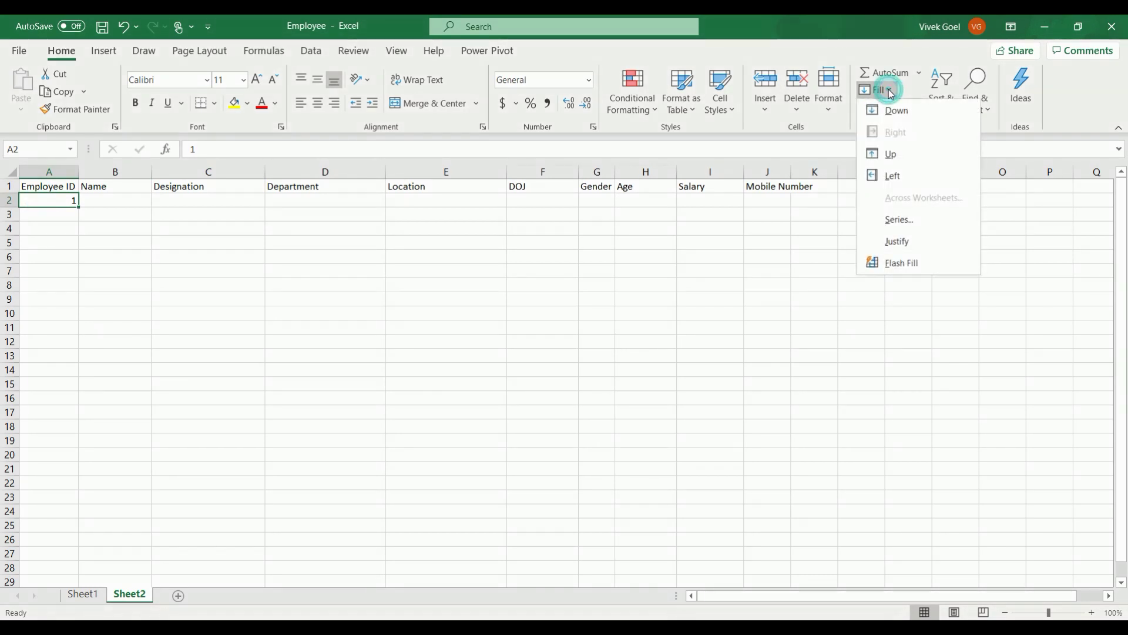
left_click(899, 218)
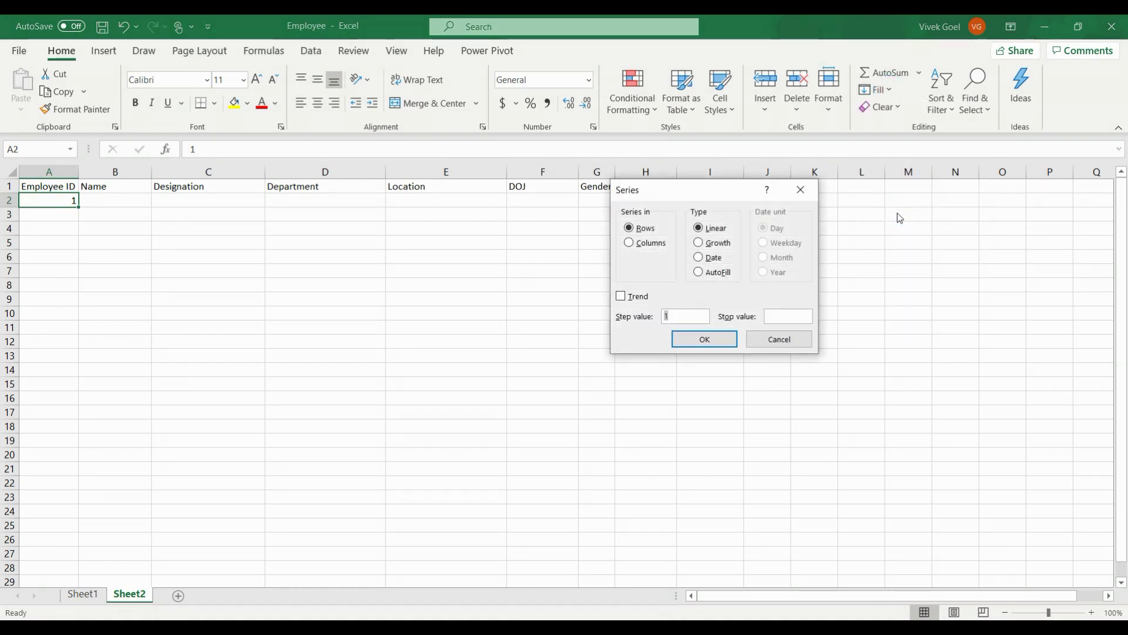
left_click(649, 242)
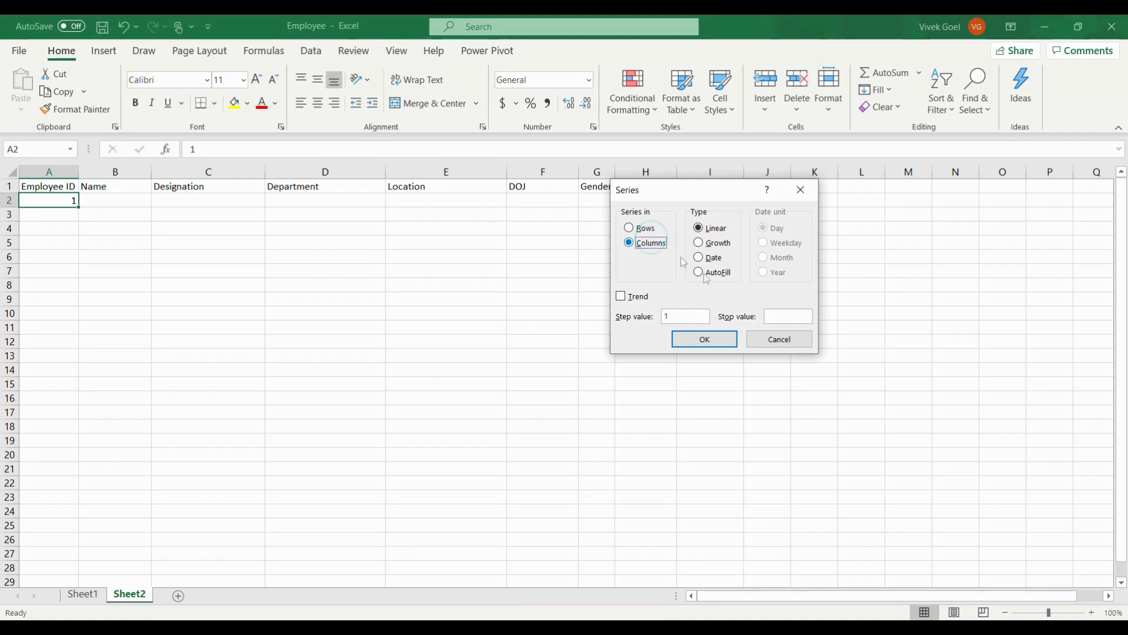
left_click(774, 315)
type("1")
type("000000")
left_click(705, 339)
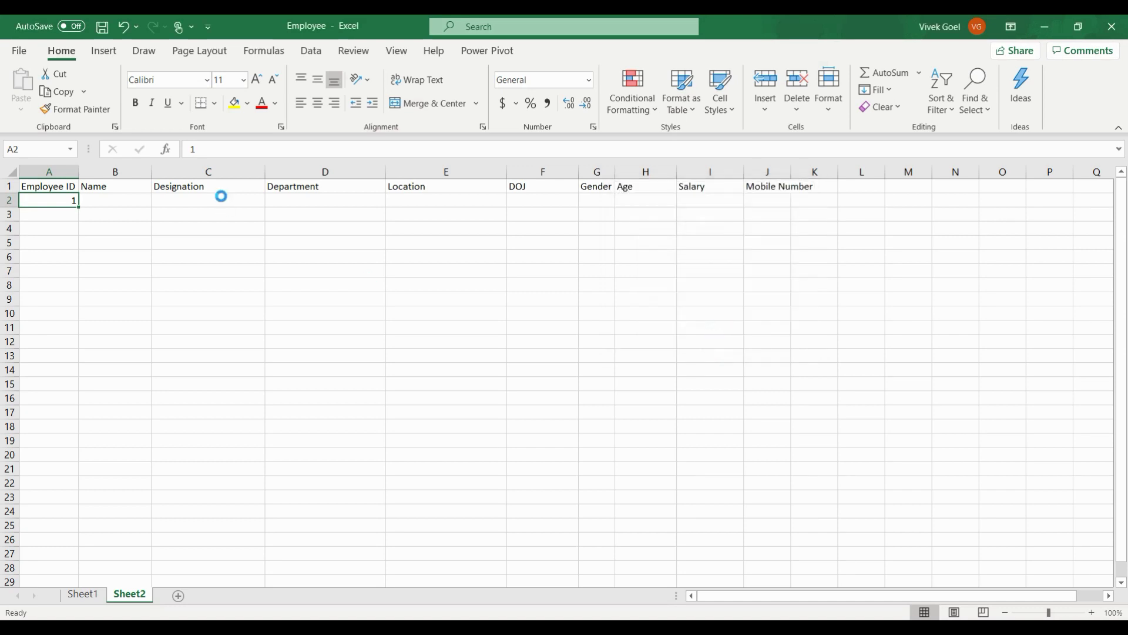
left_click(114, 201)
Enter =CHAR(RANDBETWEEN(65,90)) in B2, producing a random capital letter (D)
left_click(221, 148)
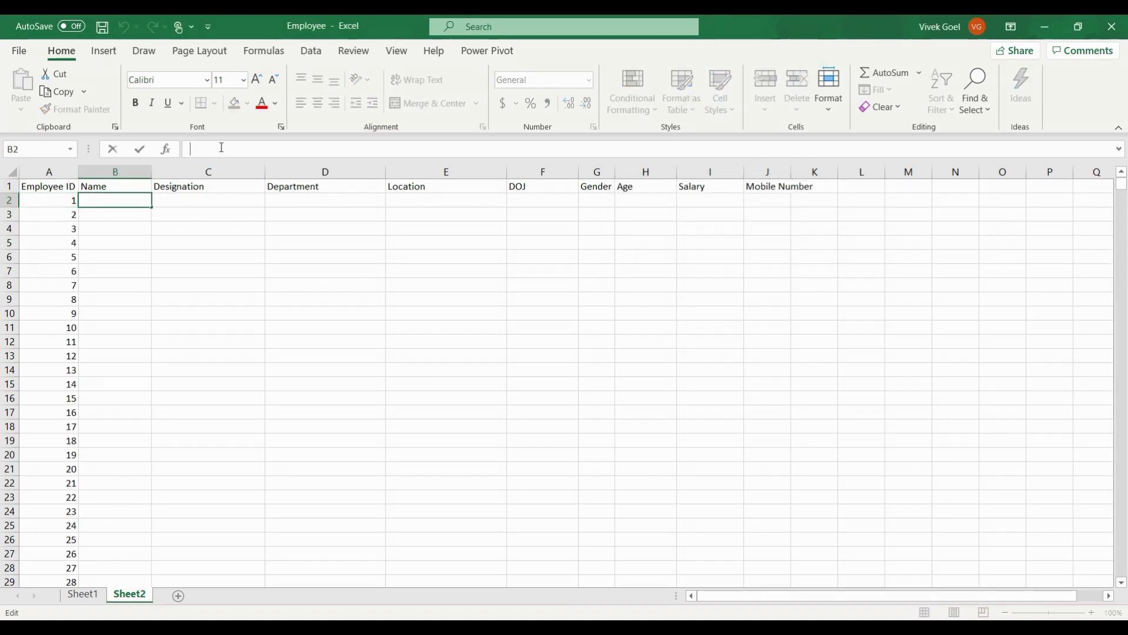
type("=char")
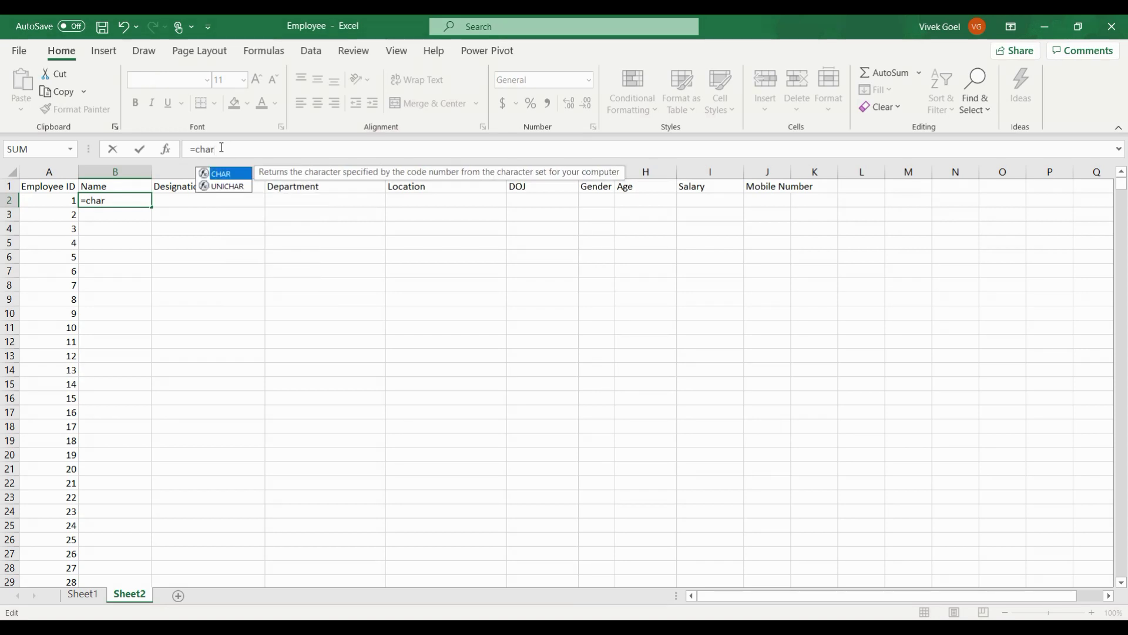
key("Tab")
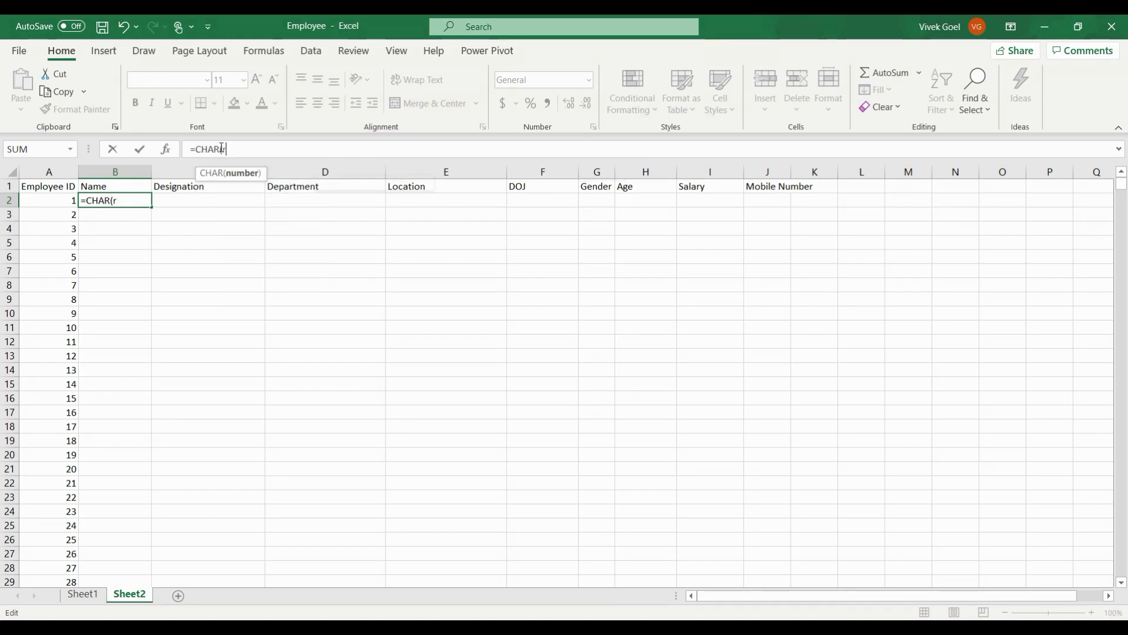
type("ran")
key("Down")
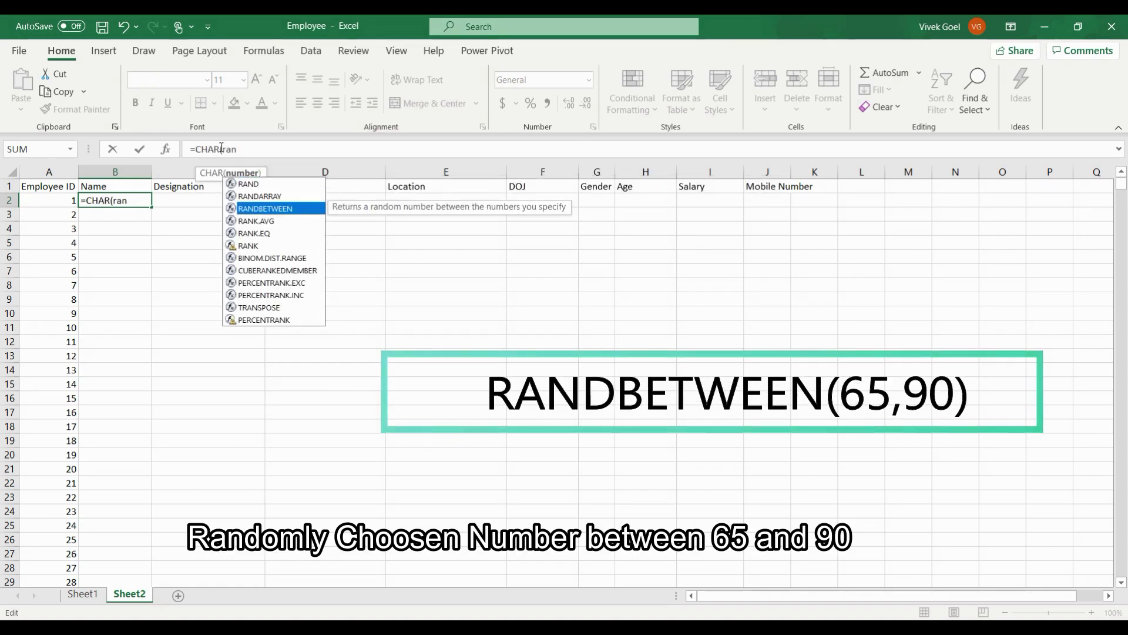
key("Tab")
type("65,")
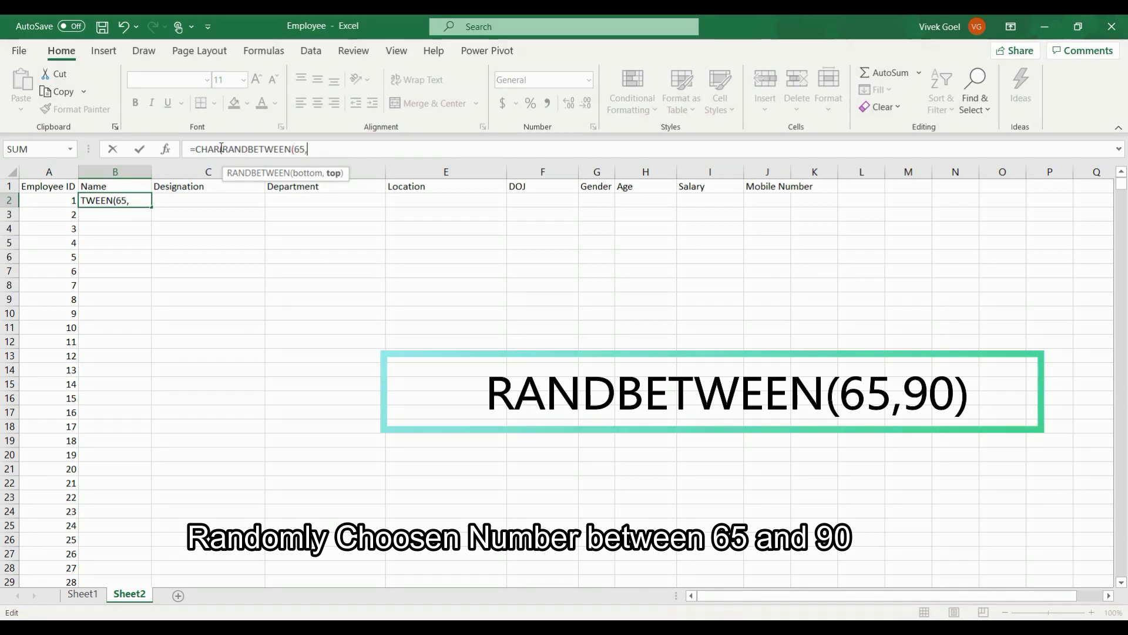
type("90")
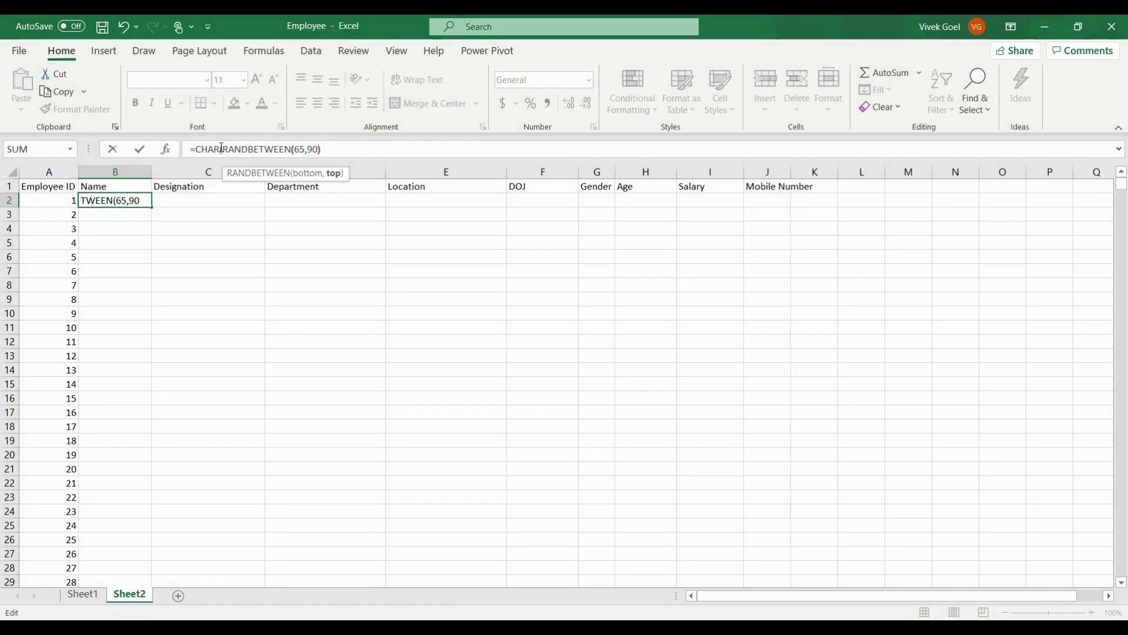
type(")")
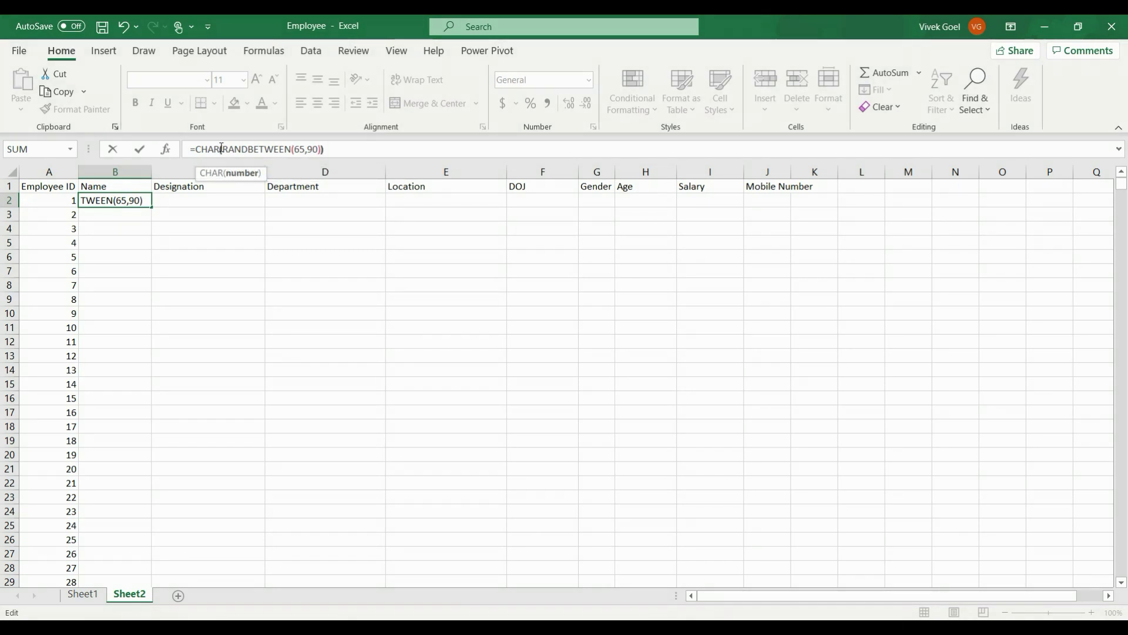
type("))")
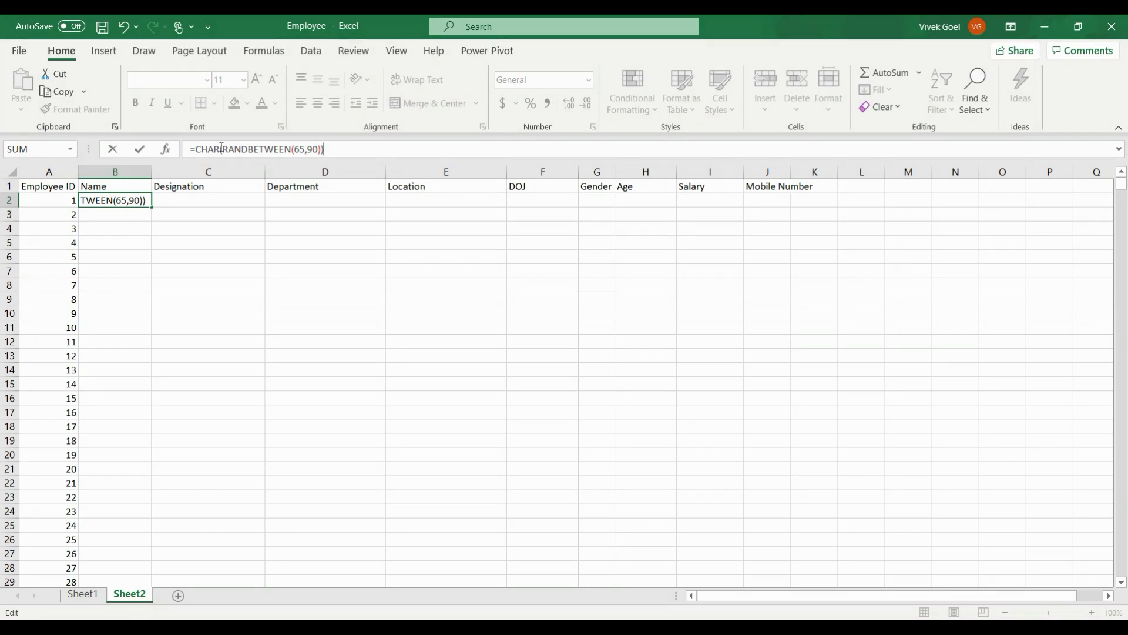
key("Return")
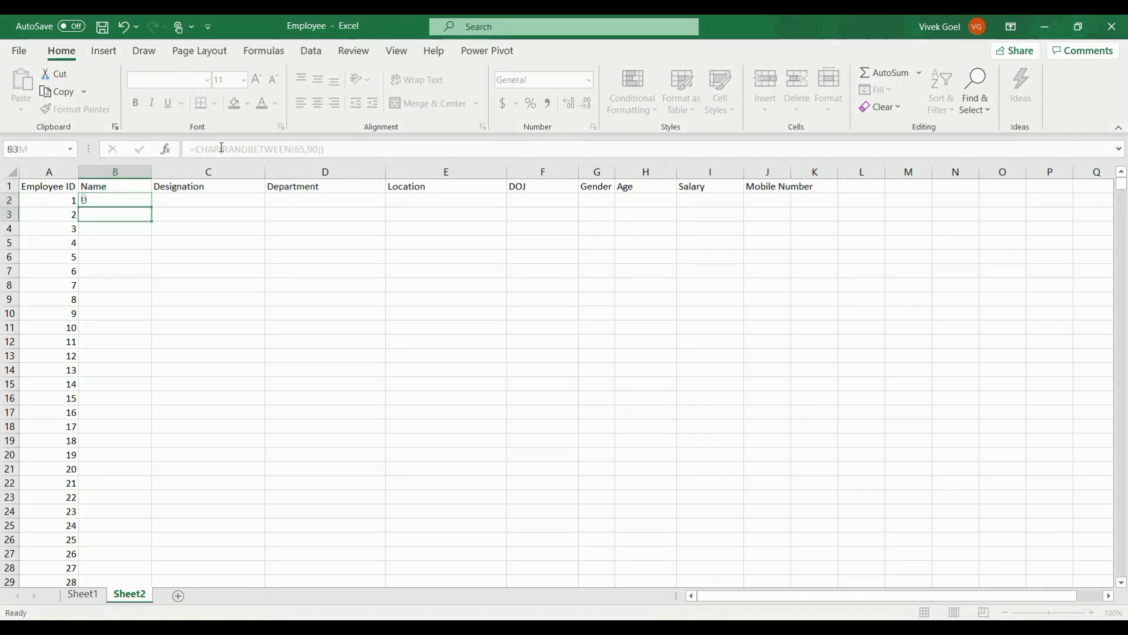
Rewrite B2 as CONCATENATE of five CHAR(RANDBETWEEN(65,90)) terms, giving CFRJL
left_click(114, 191)
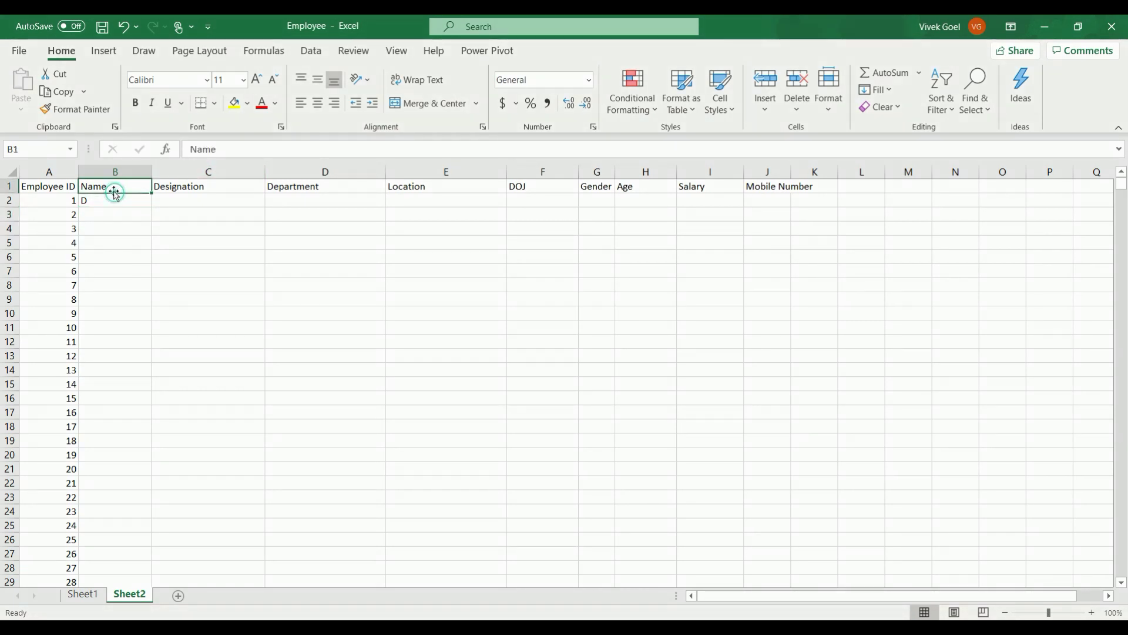
left_click(108, 201)
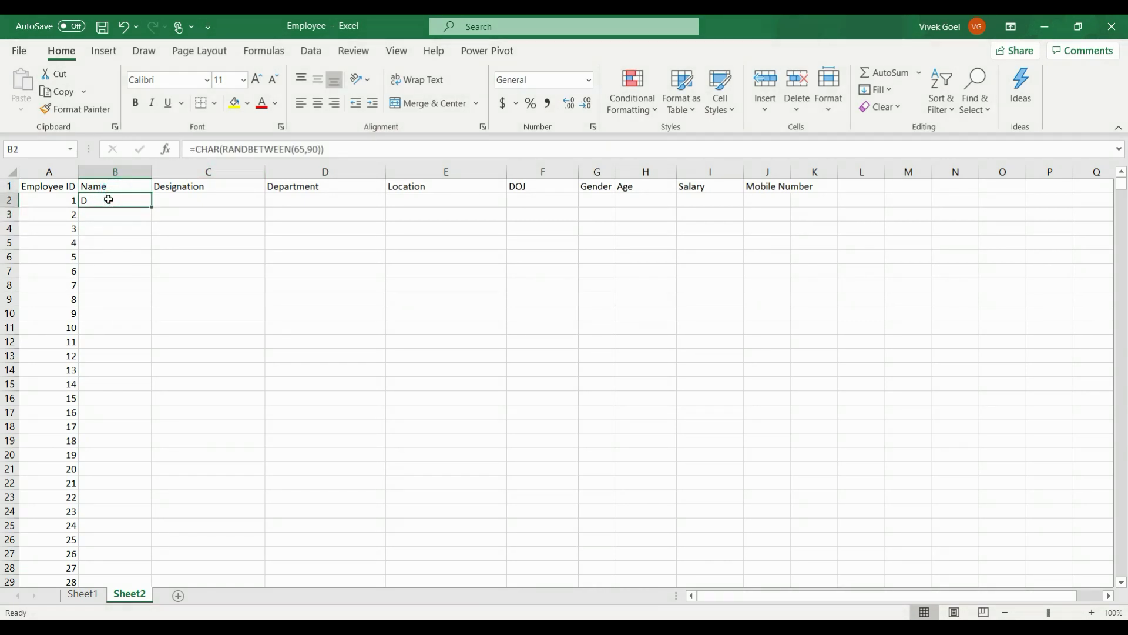
left_click(326, 148)
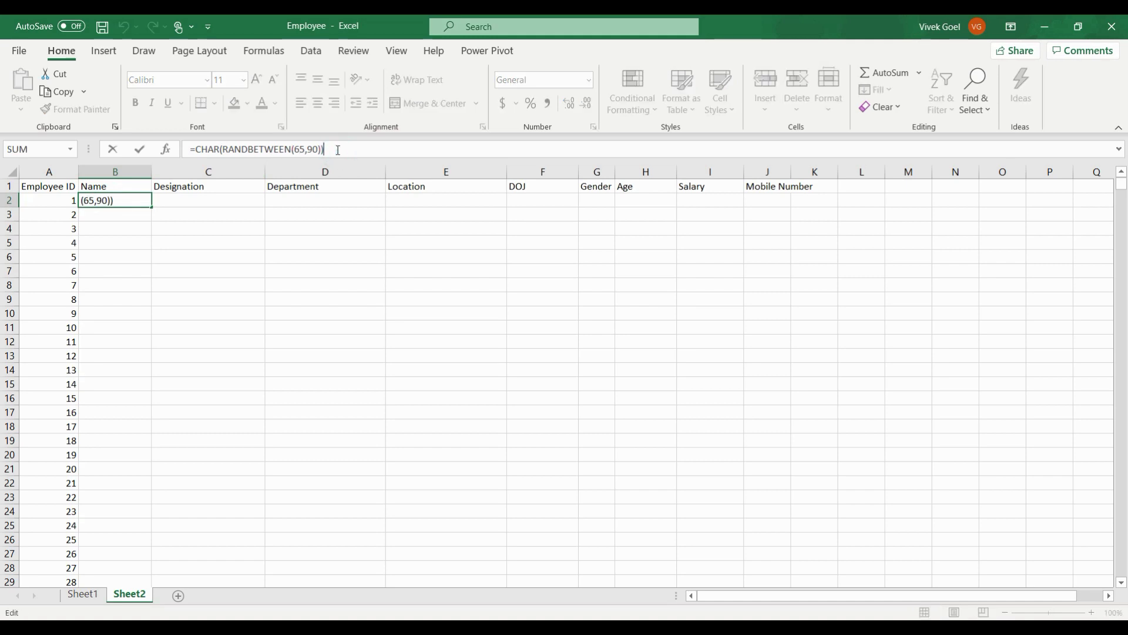
left_click_drag(326, 149, 189, 148)
key("ctrl+c")
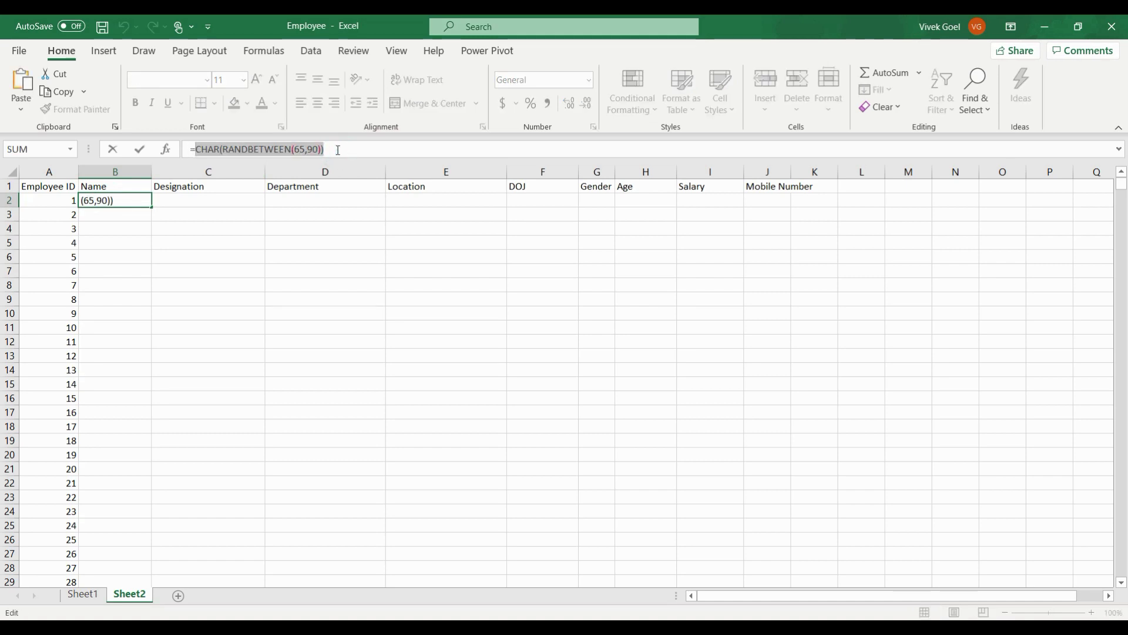
key("Left")
type("con")
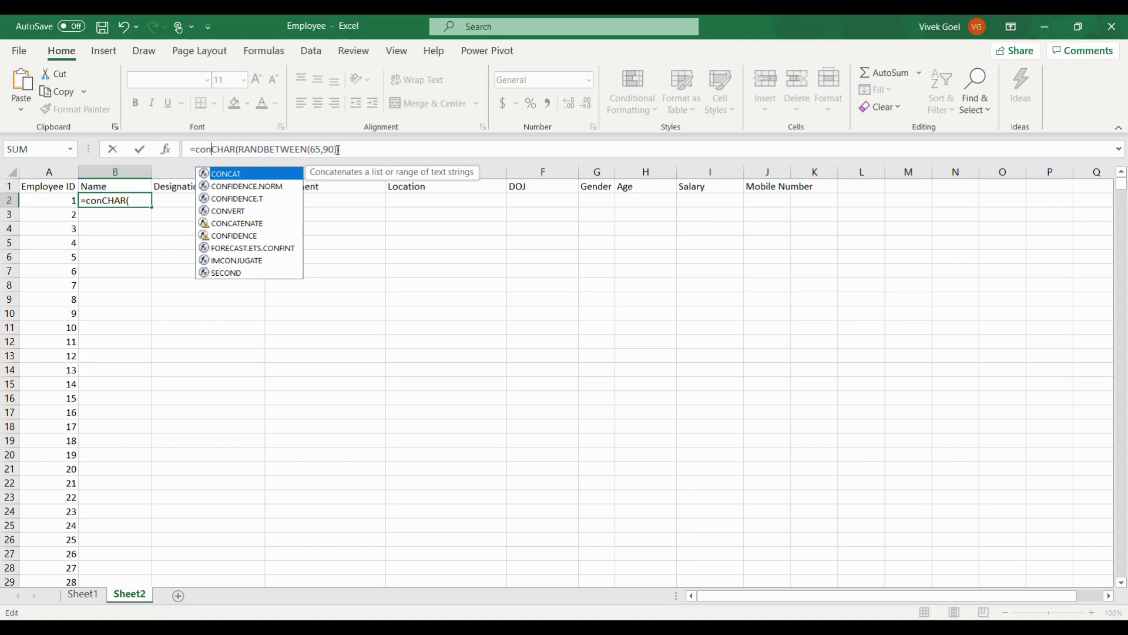
type("ca")
key("Tab")
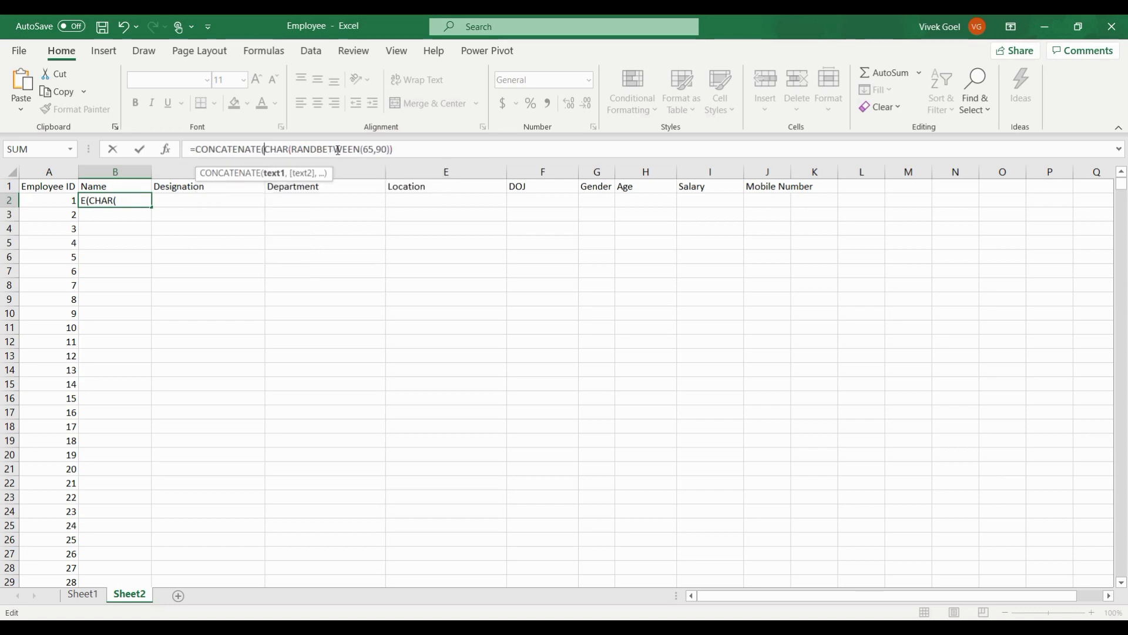
key("End")
type(",")
key("ctrl+v")
type(",")
key("ctrl+v")
type(",90))")
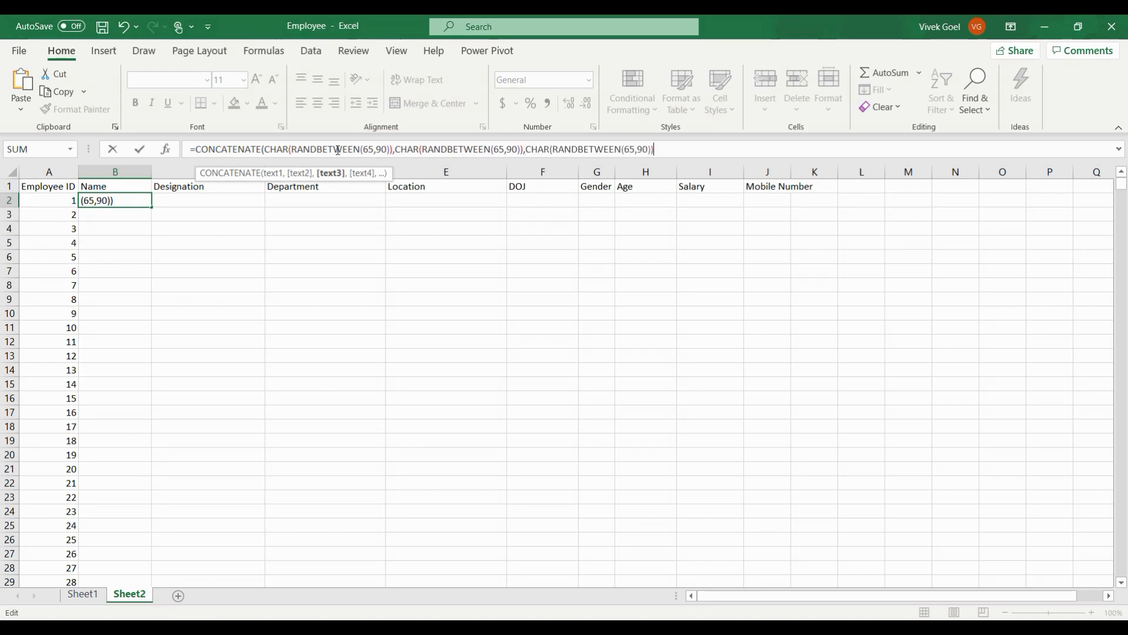
type(",")
key("ctrl+v")
type(",")
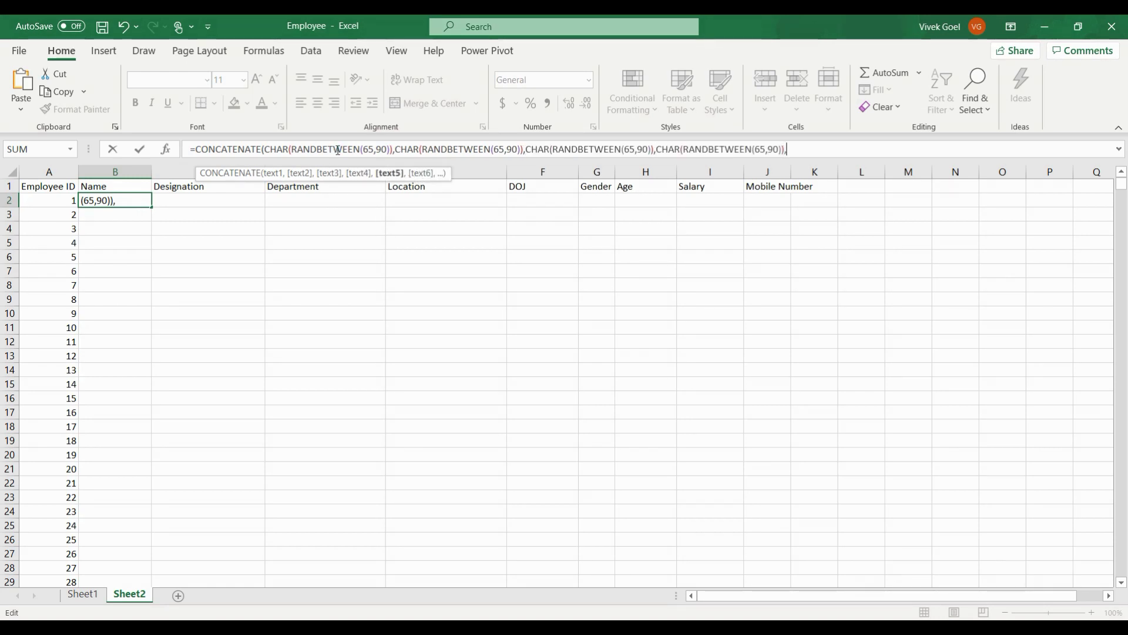
key("ctrl+v")
key("Return")
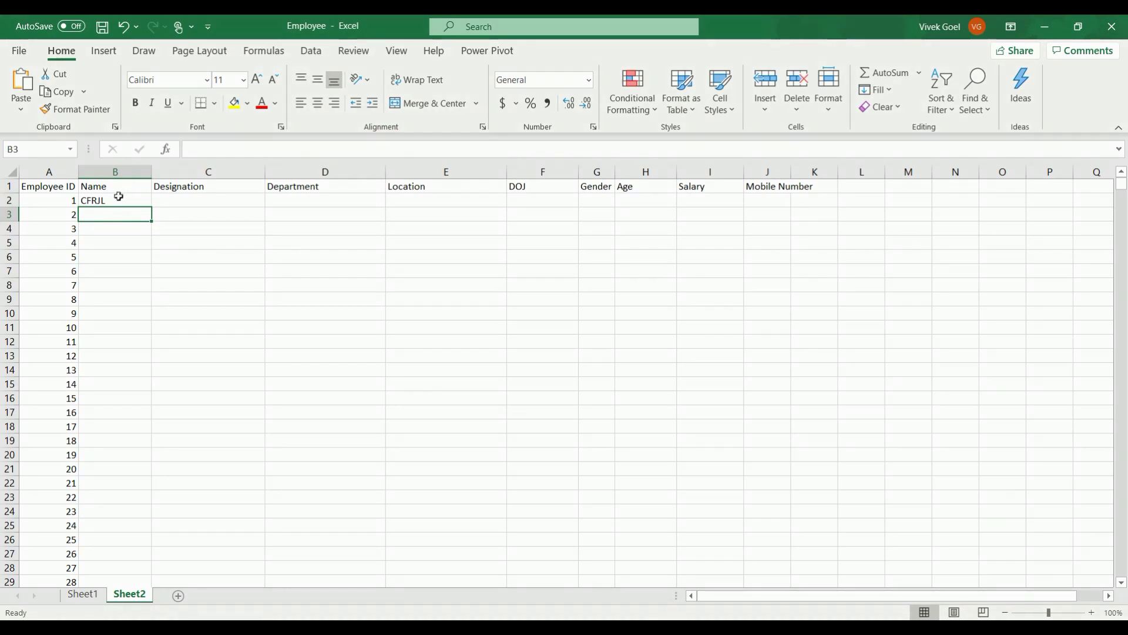
Copy B2's random five-letter name formula down to every employee row in column B
left_click(117, 199)
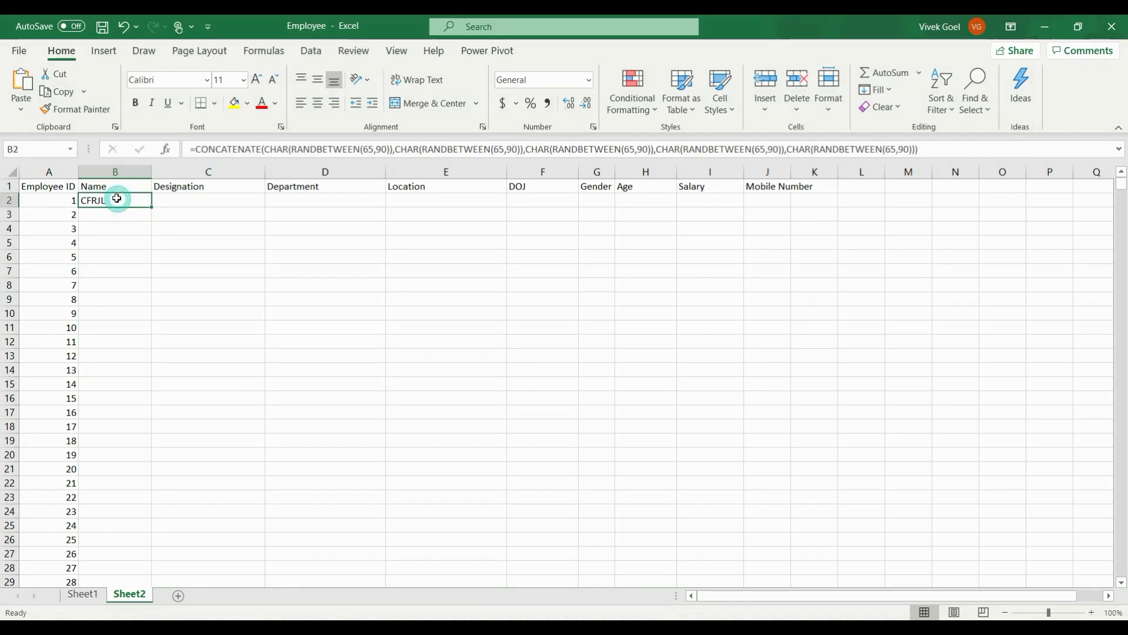
left_click(151, 205)
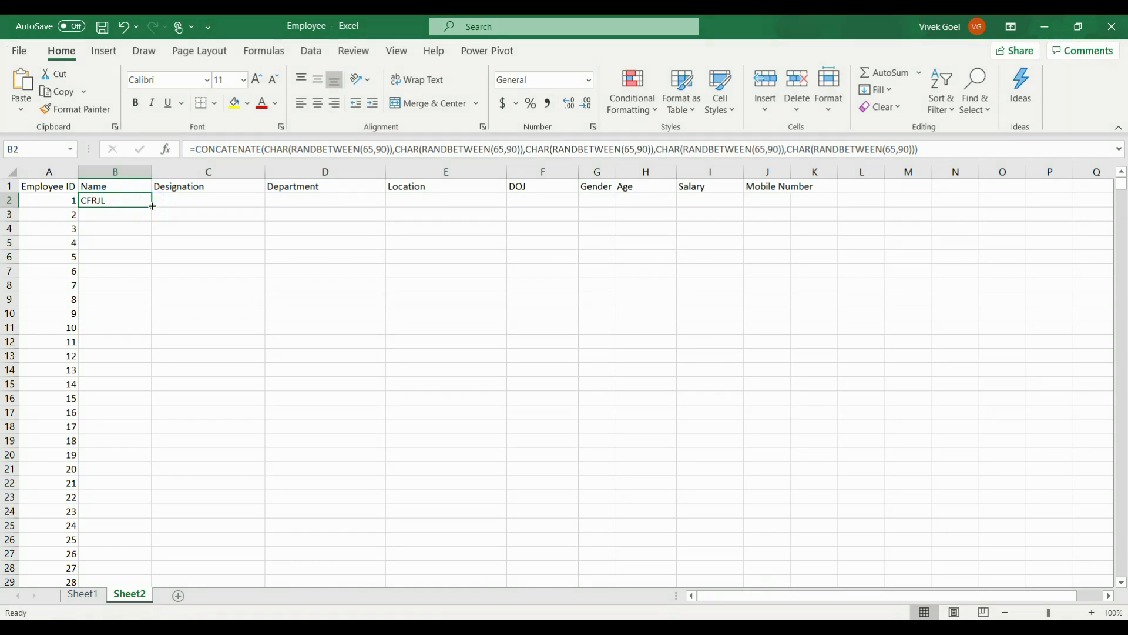
double_click(152, 205)
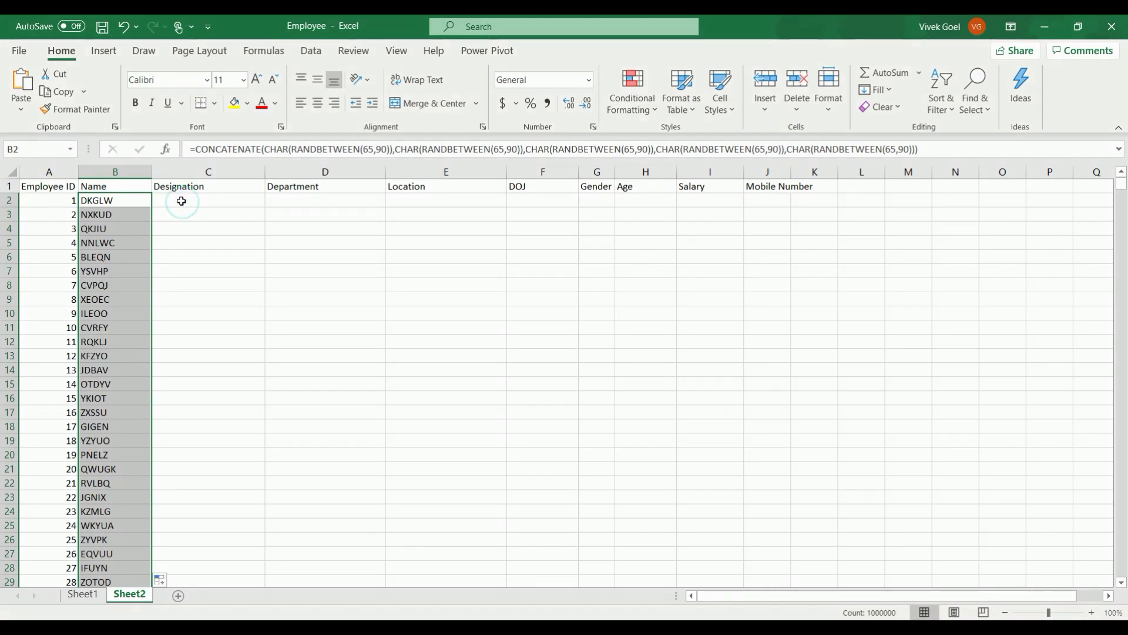
Enter =CHOOSE(RANDBETWEEN(1,4),"Engineer","Team Lead","Manager","Director") in C2 and copy it down column C
left_click(181, 201)
type("=cho")
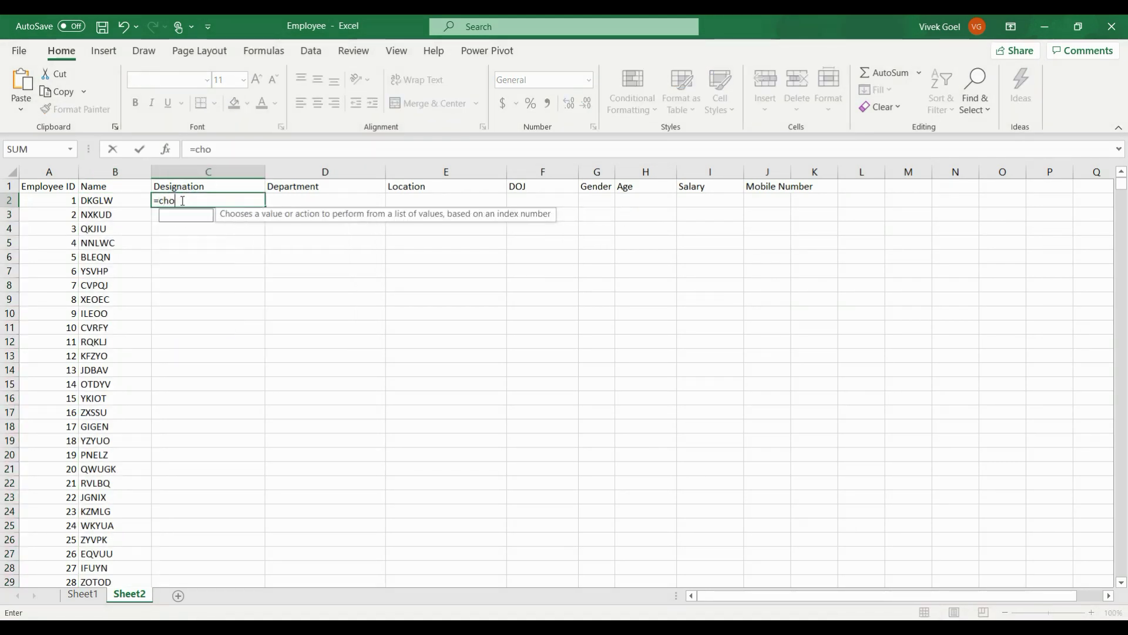
type("ose(")
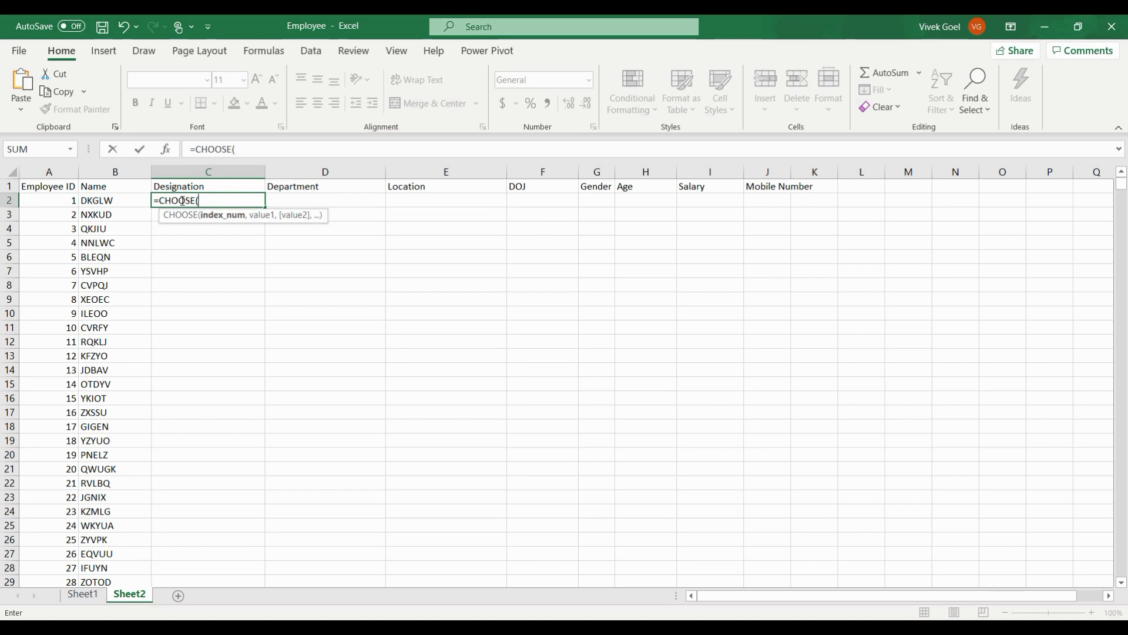
type("rand")
key("Down")
key("Down")
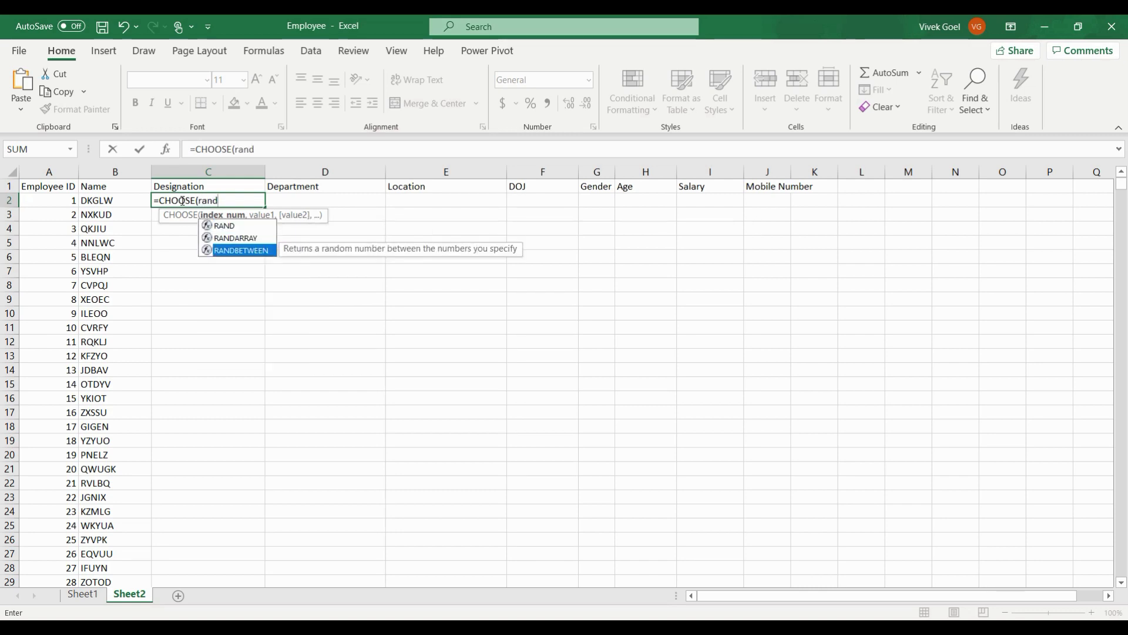
key("Tab")
type("1,")
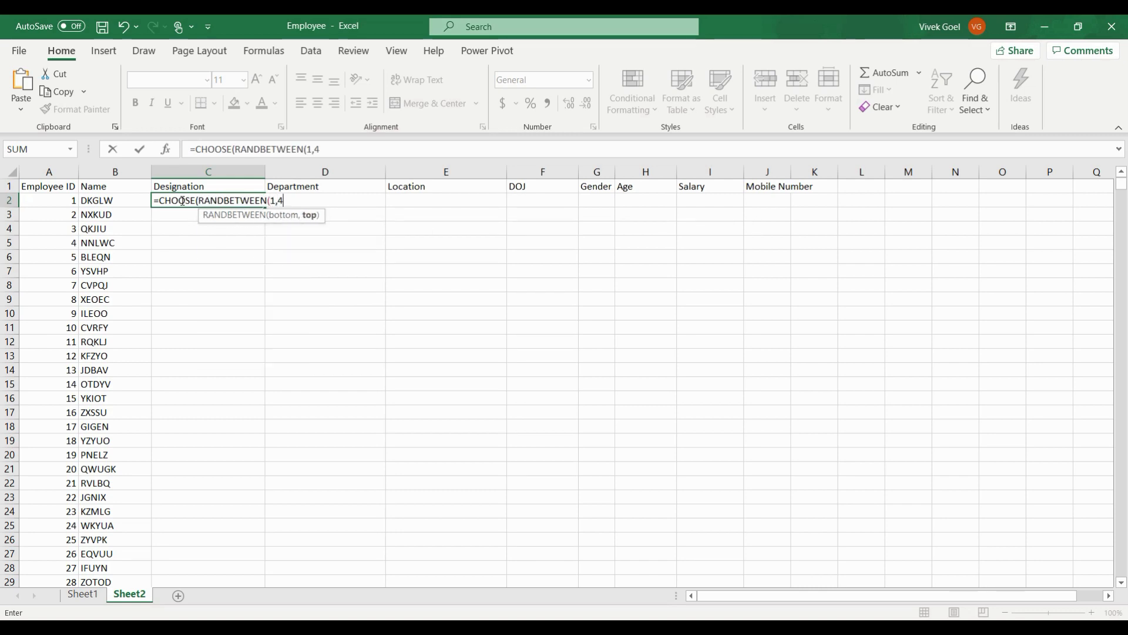
type(")")
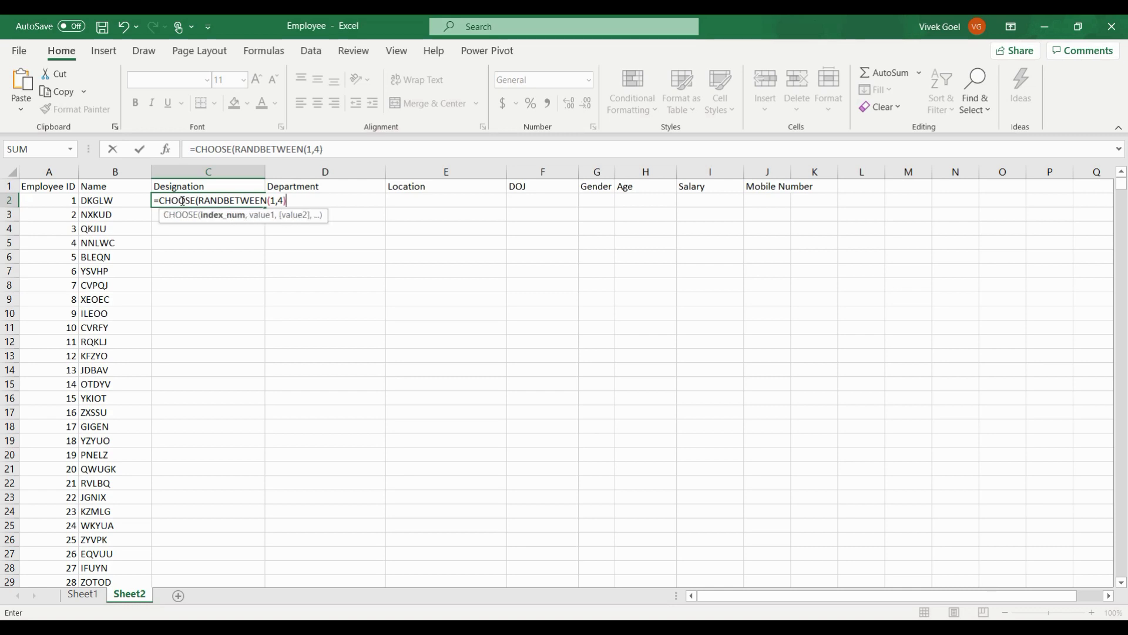
type(",")
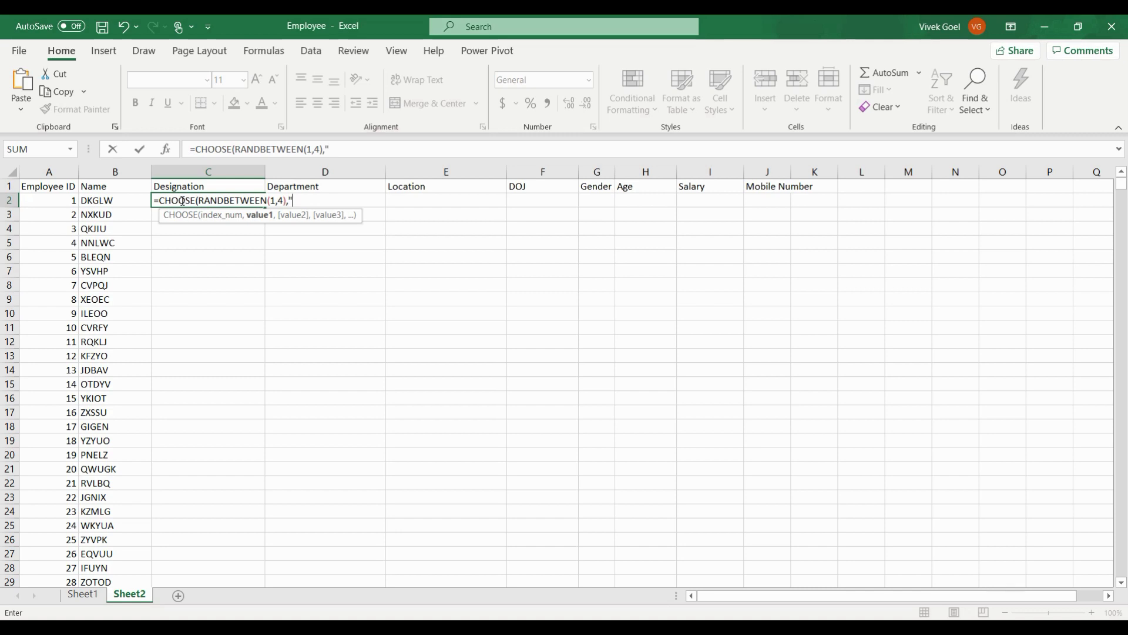
type("eer")
type("\",")
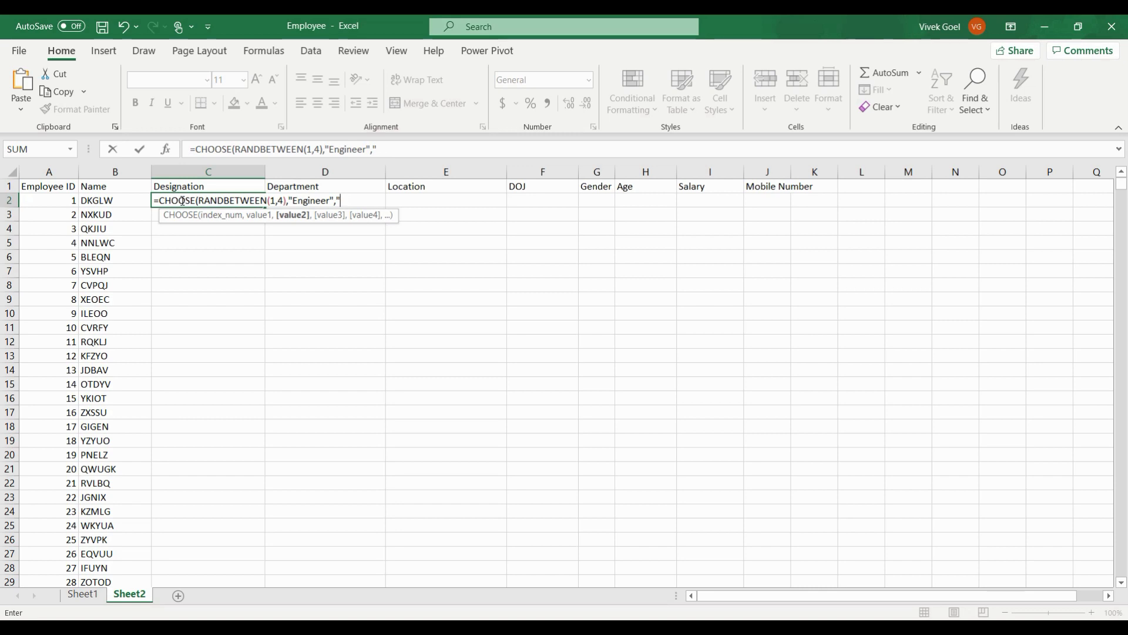
type("Team")
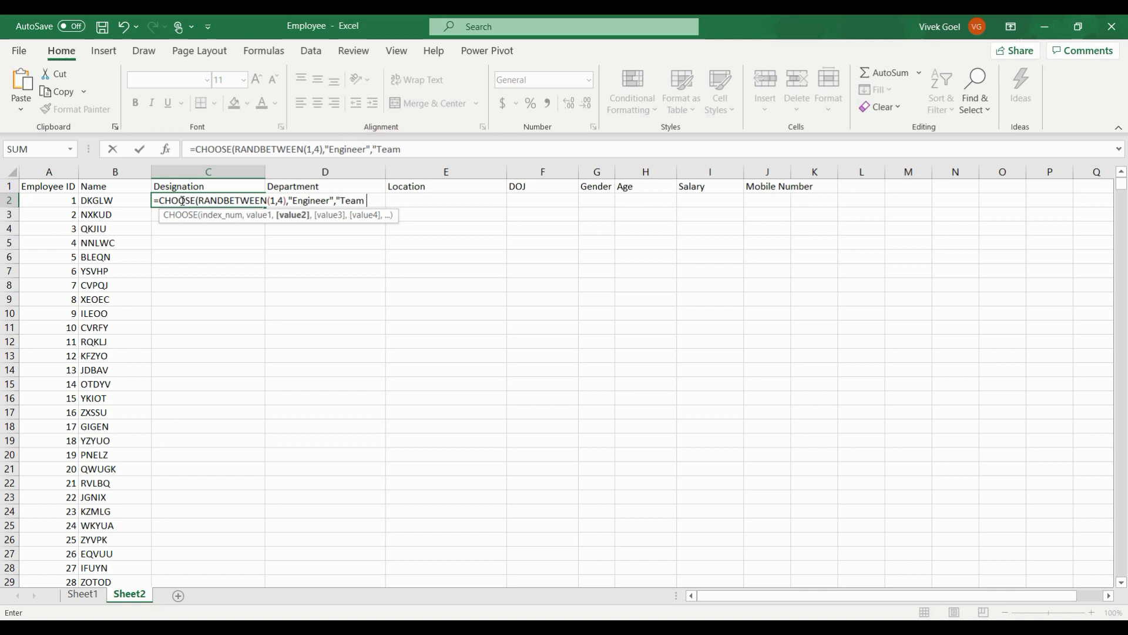
type(" Lead")
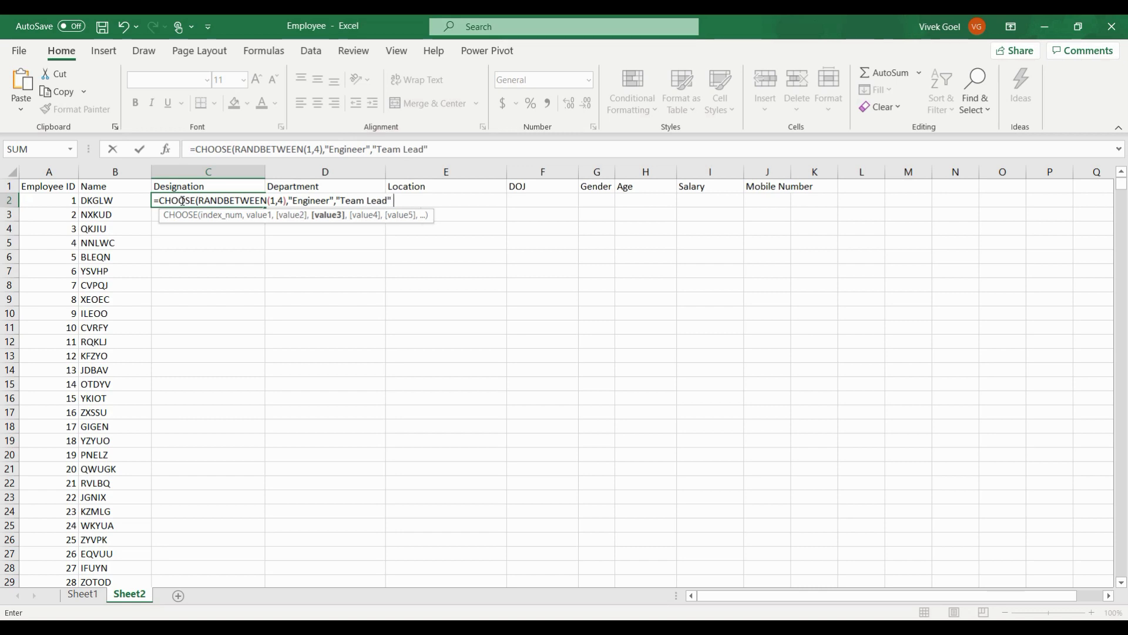
type(",")
type(",")
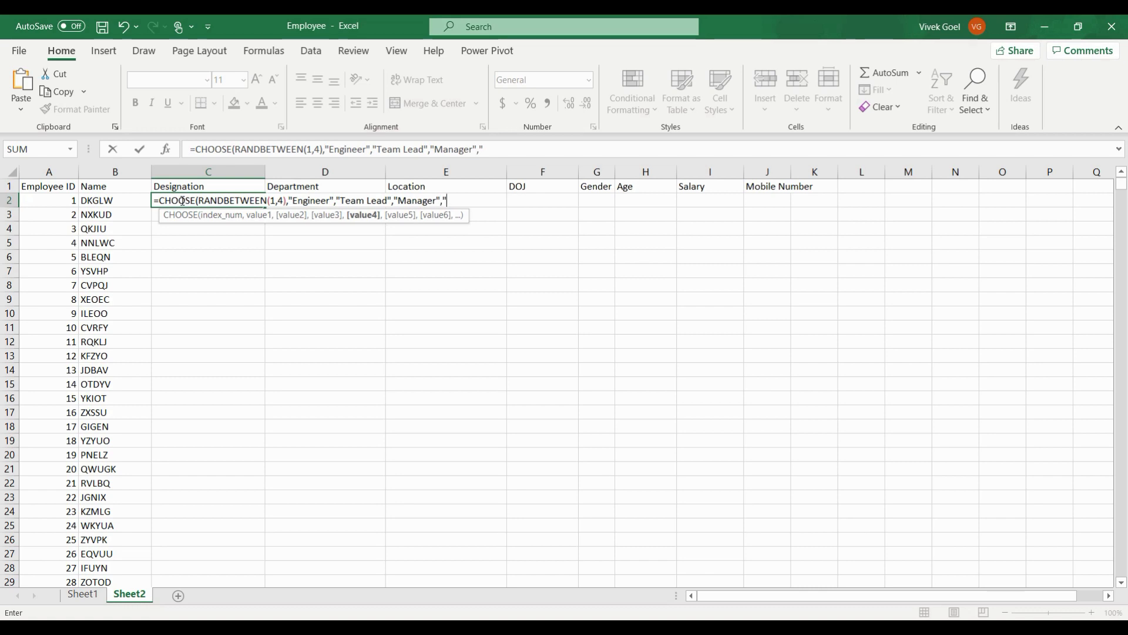
left_click(446, 200)
type("Director")
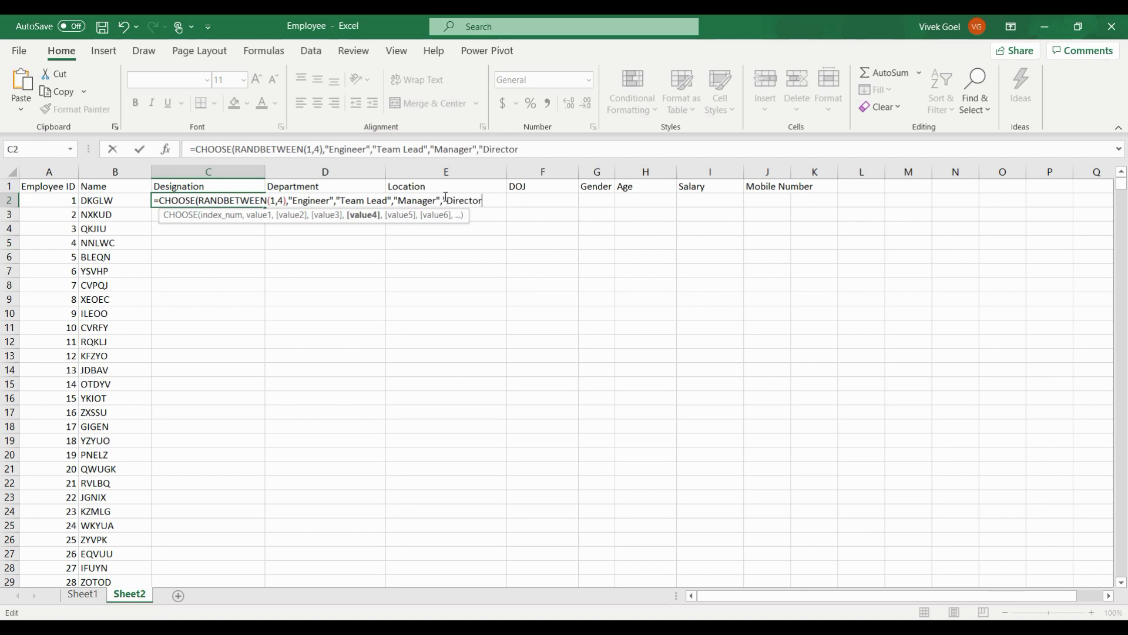
type("\")")
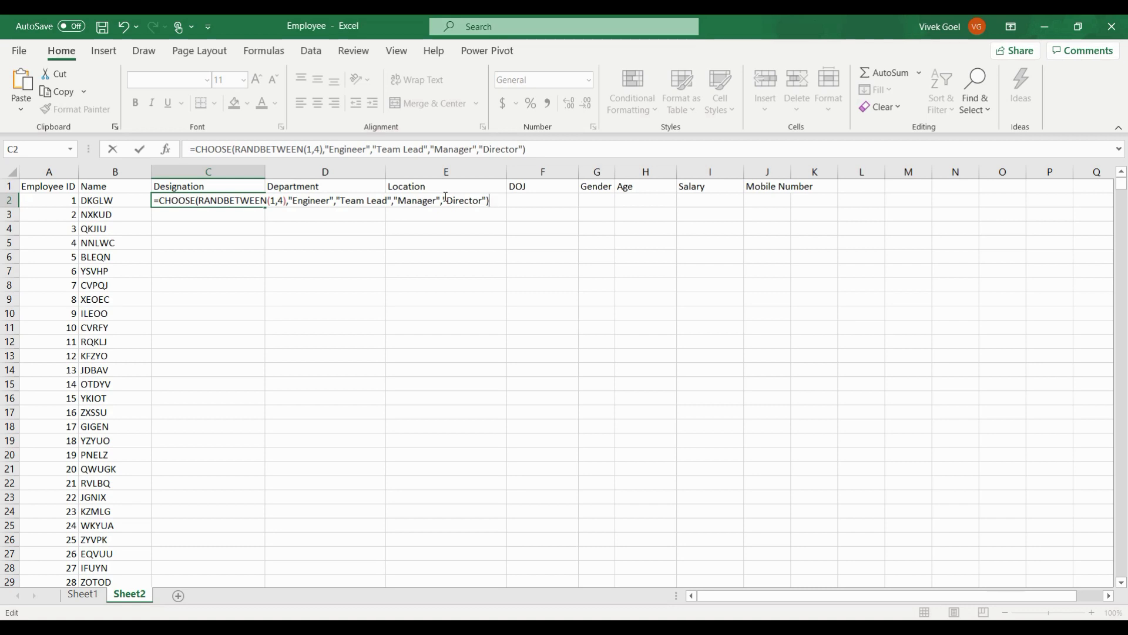
key("Return")
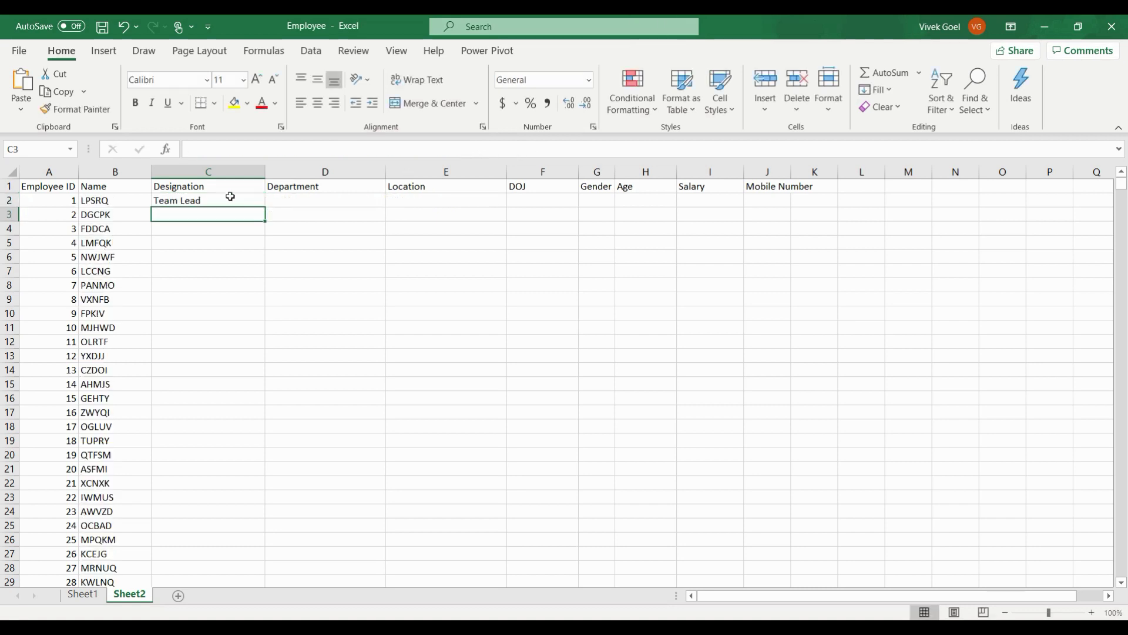
left_click(231, 197)
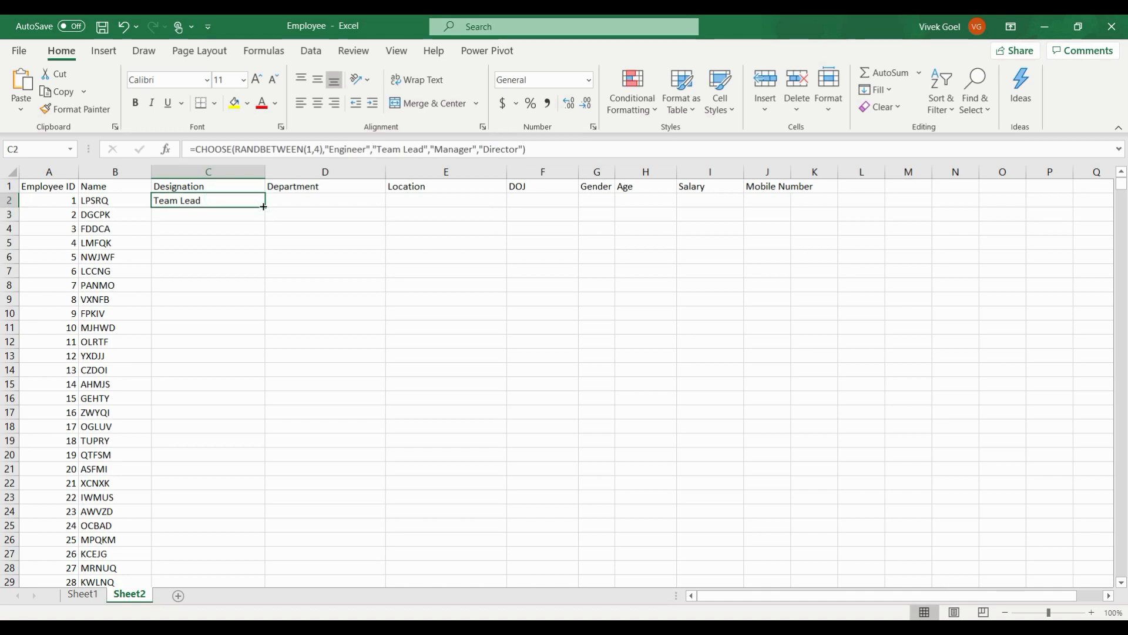
double_click(263, 205)
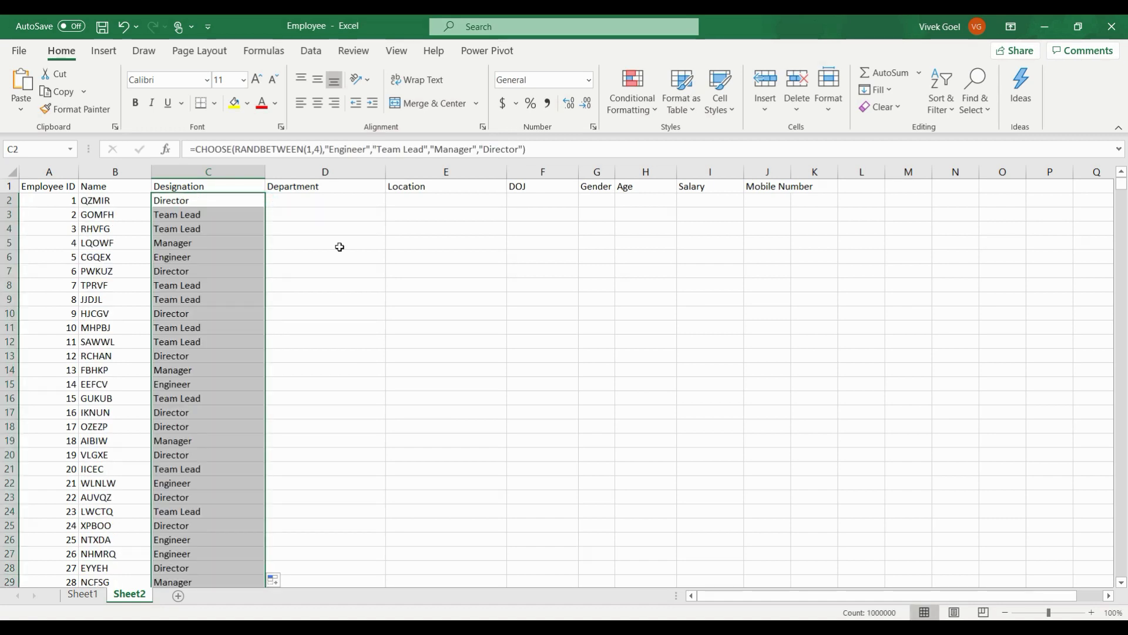
Paste the designation formula into D2 and replace Engineer with Operations
left_click(305, 209)
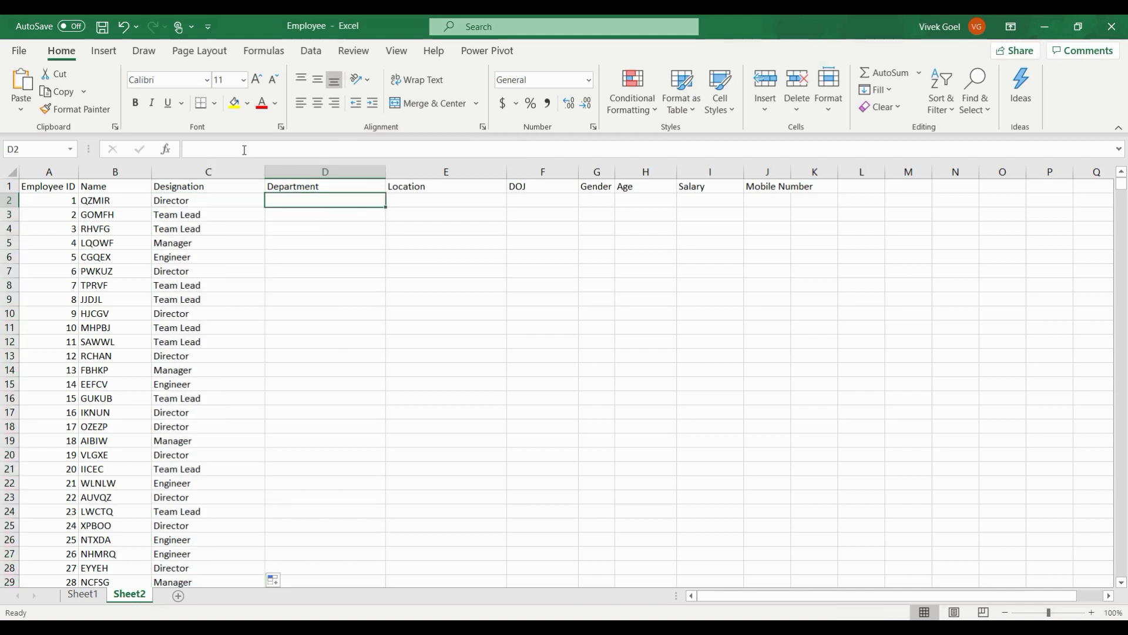
left_click(243, 149)
type("=CHOOSE(RANDBETWEEN(1,4),\"Engineer\",\"Team Lead\",\"Manager\",\"Director\")")
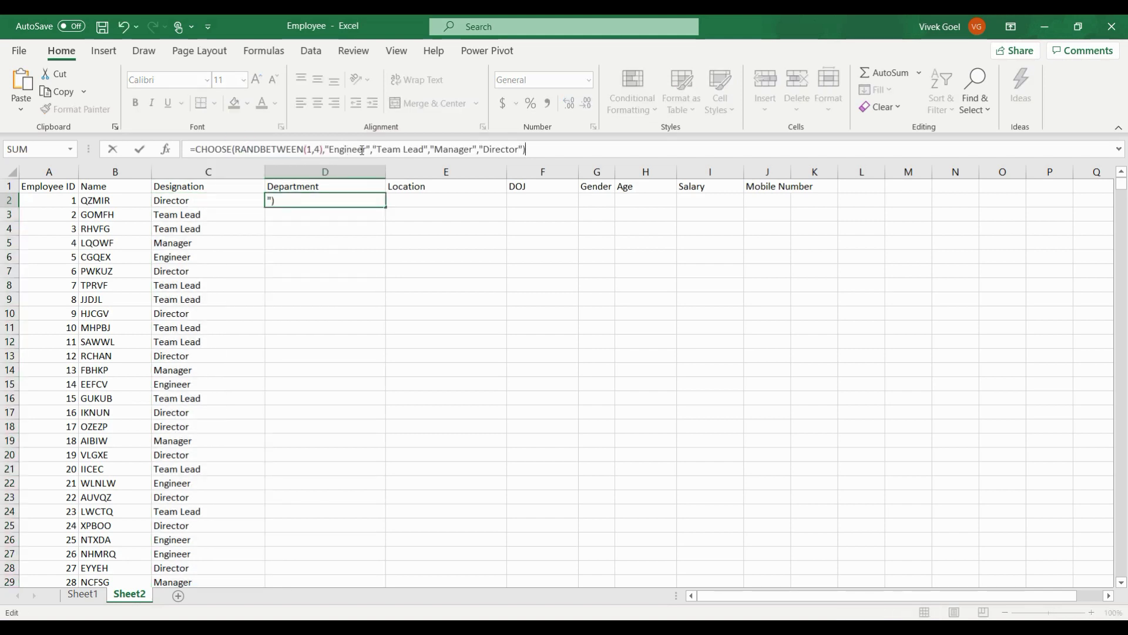
left_click(364, 149)
key("BackSpace")
key("BackSpace")
key("BackSpace")
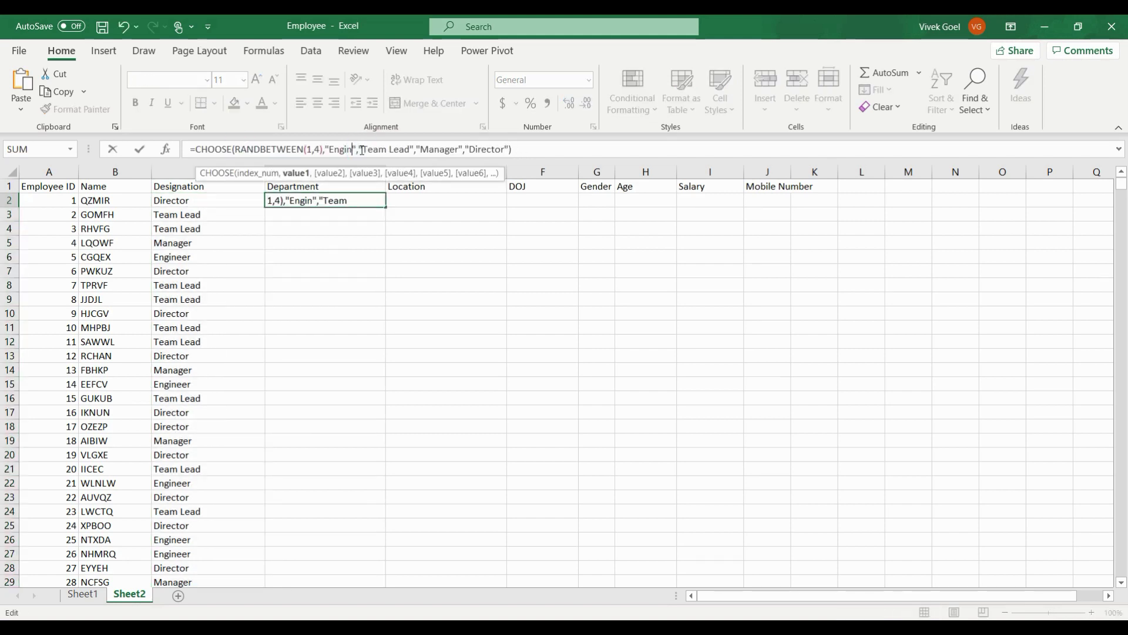
key("BackSpace")
key("BackSpace")
key("BackSpace")
key("BackSpace")
key("BackSpace")
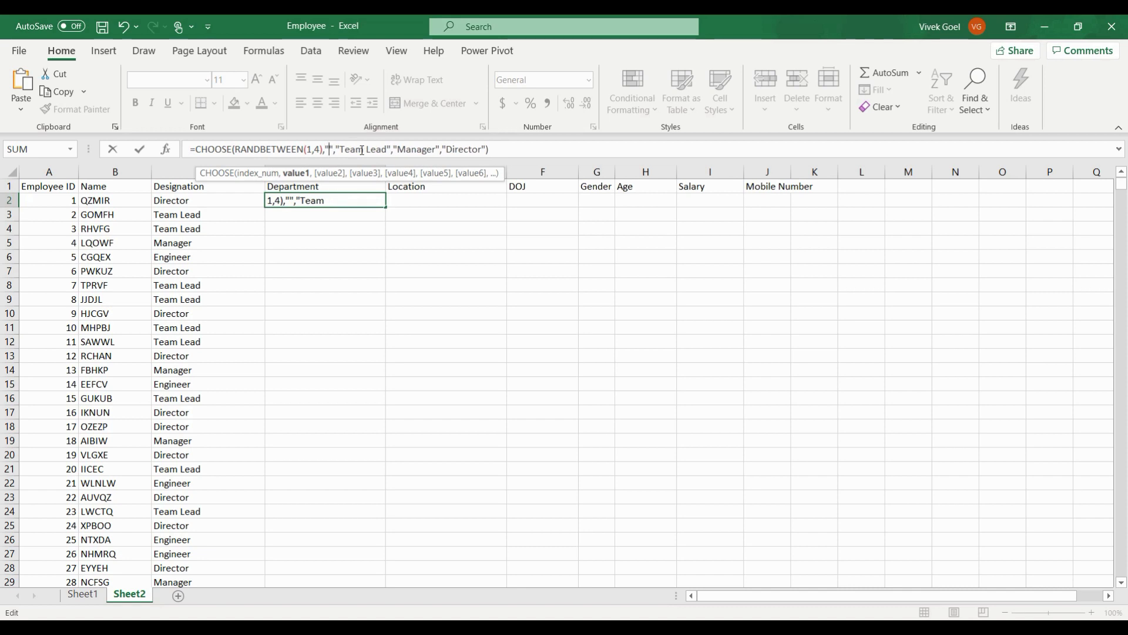
type("Operatio")
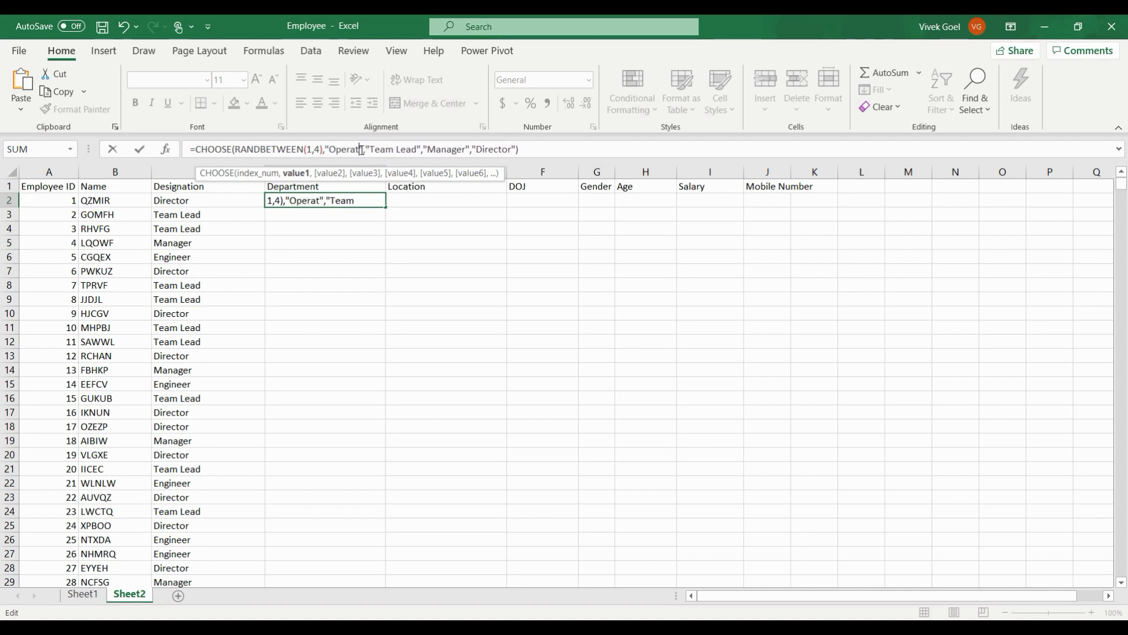
type("ns")
Replace Team Lead, Manager and Director in D2's formula with IT, Finance and HR
key("Right")
key("Right")
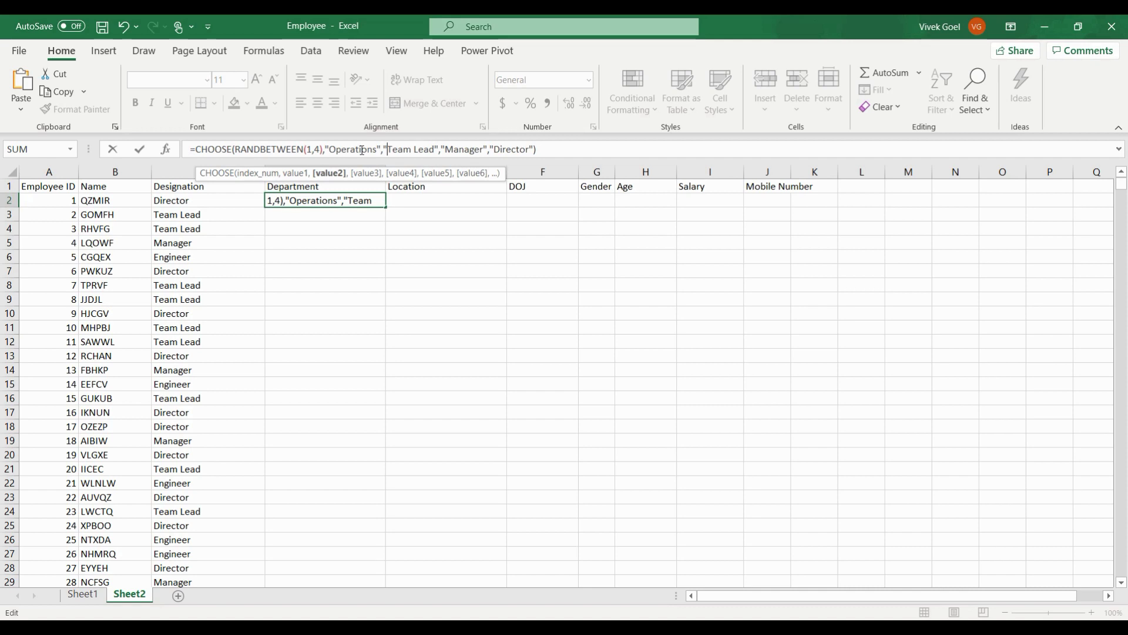
key("shift+Right")
key("shift+Right")
key("shift+Right")
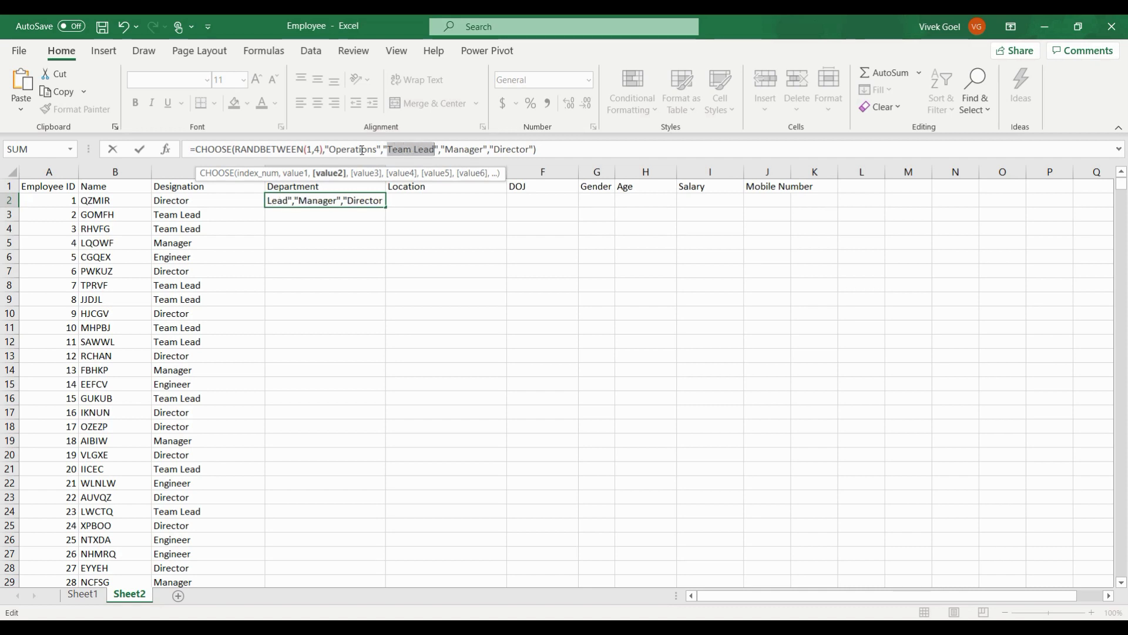
type("IT")
key("Right")
key("Right")
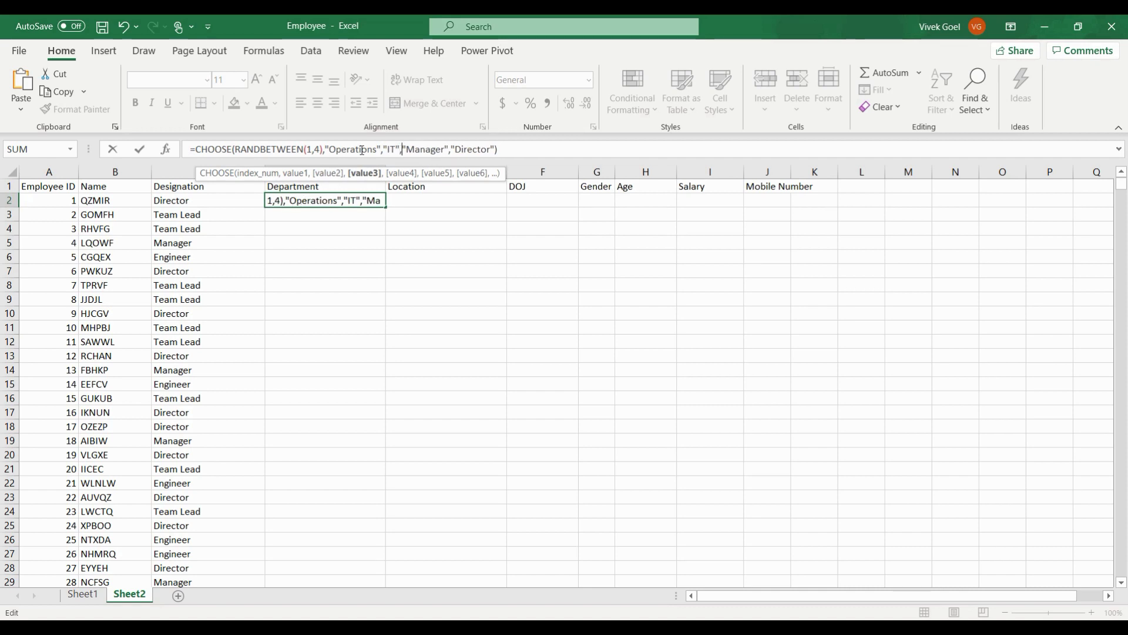
key("shift+Right")
key("shift+Right")
key("shift+Right")
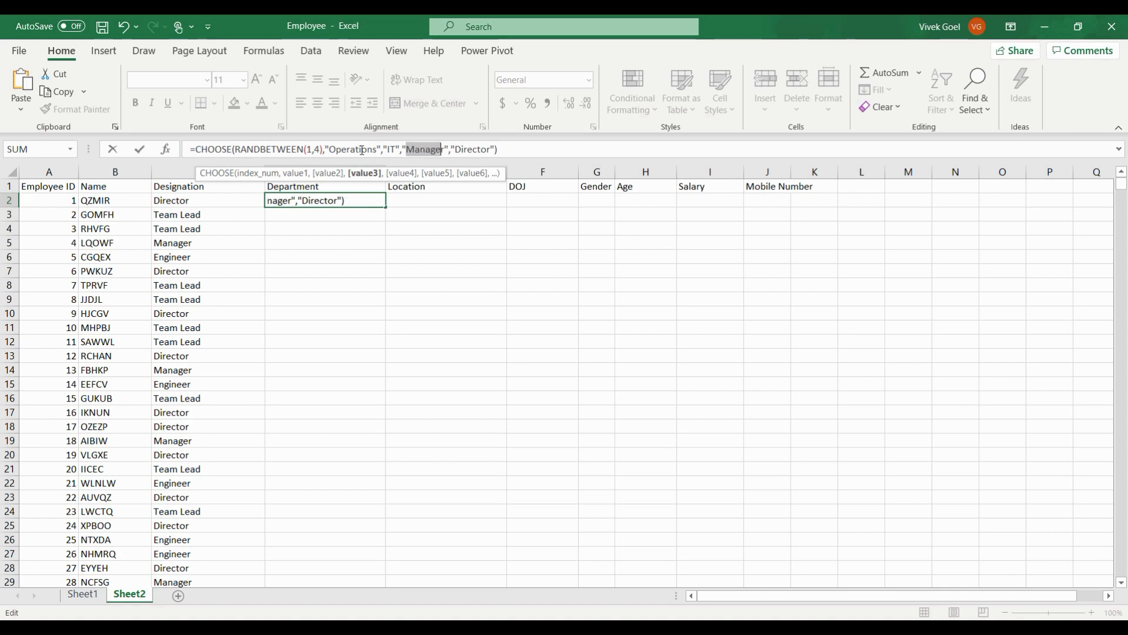
type("Finance")
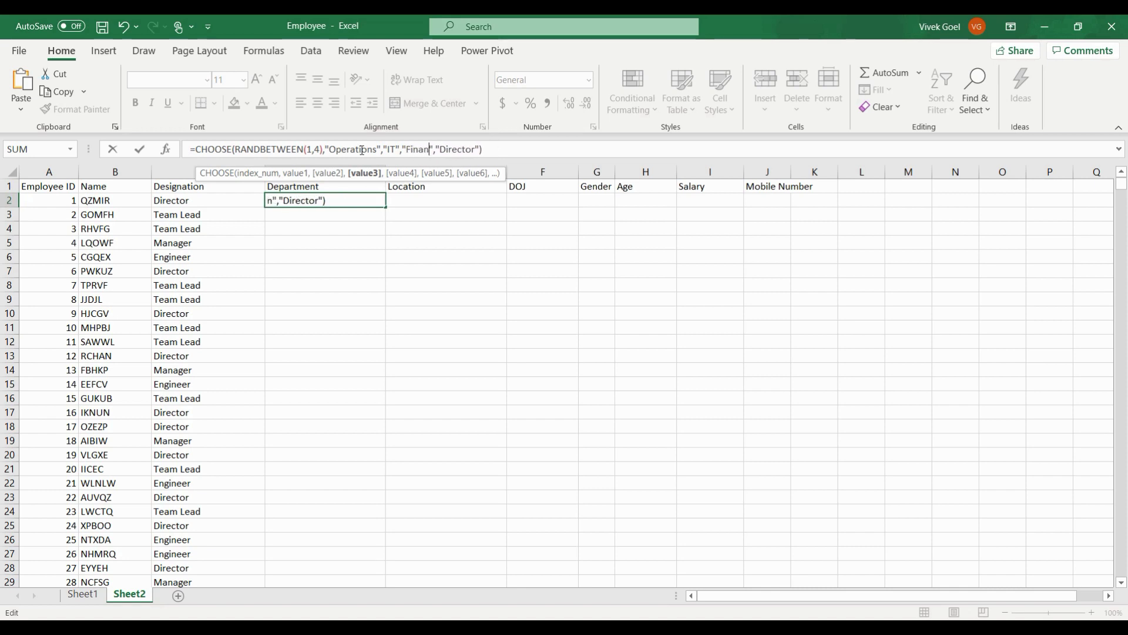
key("Right")
key("Right")
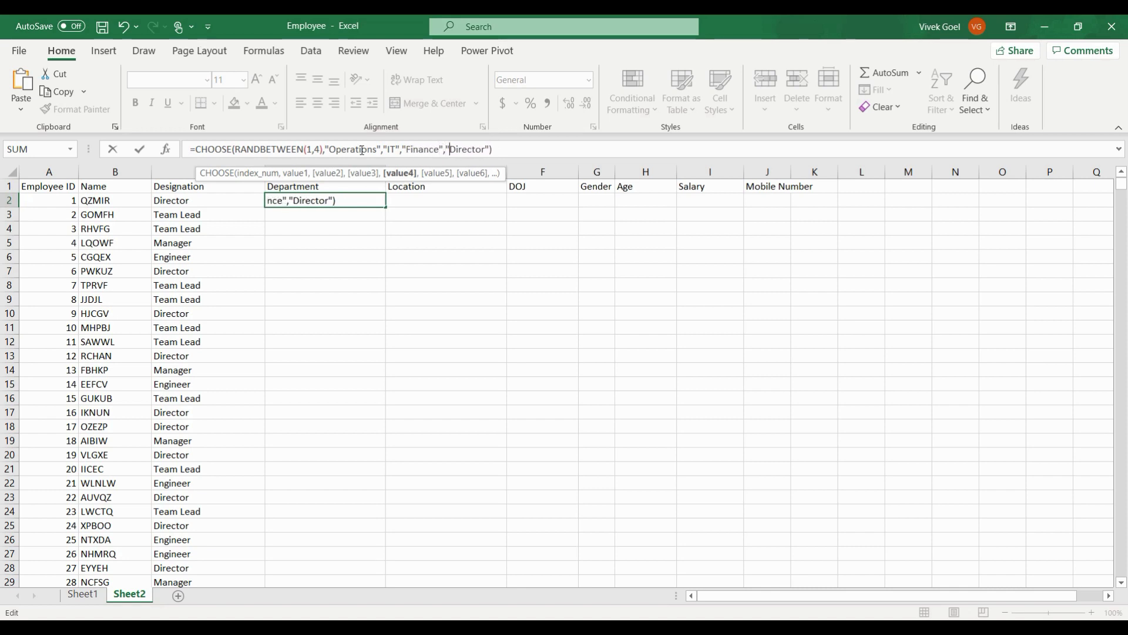
key("shift+Right")
key("shift+Right")
key("Delete")
type("R")
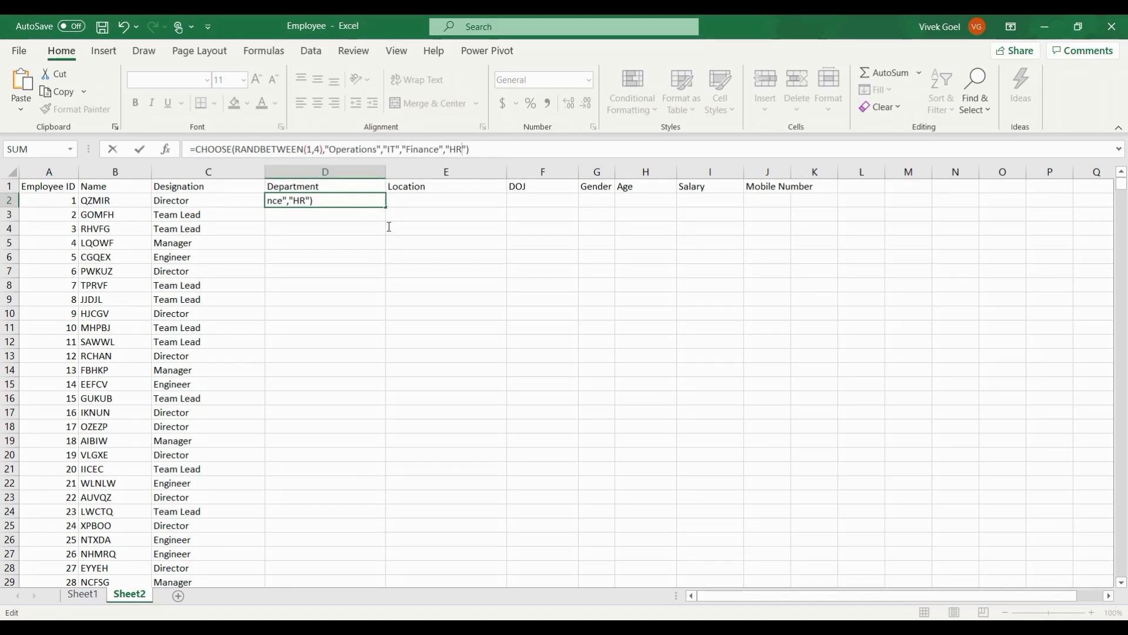
Commit D2's department formula (showing HR) and fill it down column D, retrying after one cancelled fill
key("Return")
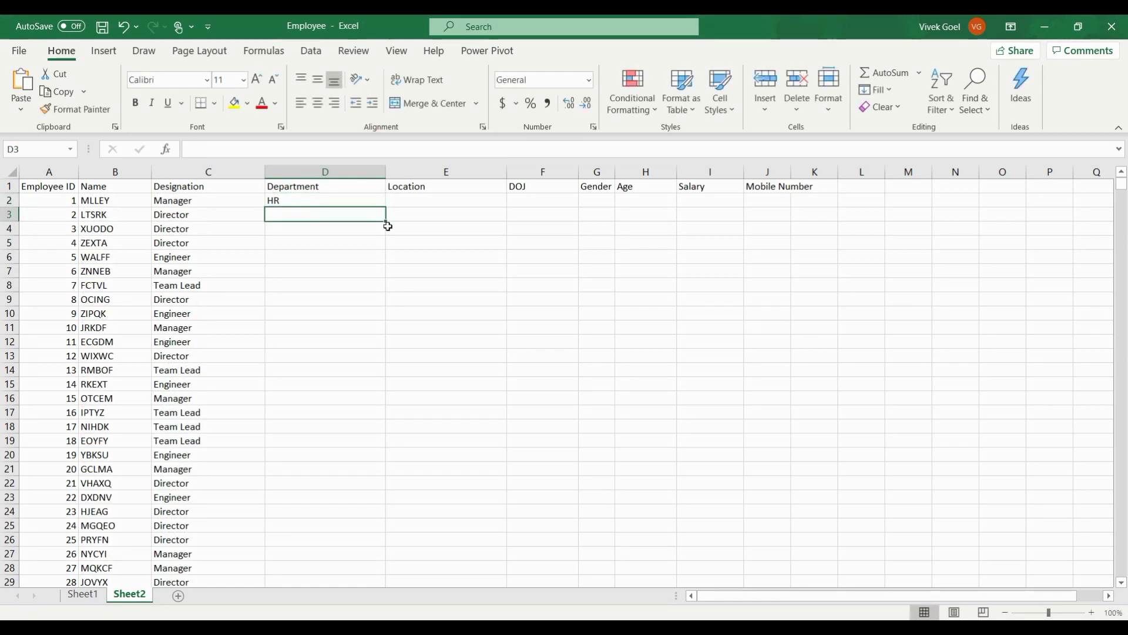
left_click(358, 200)
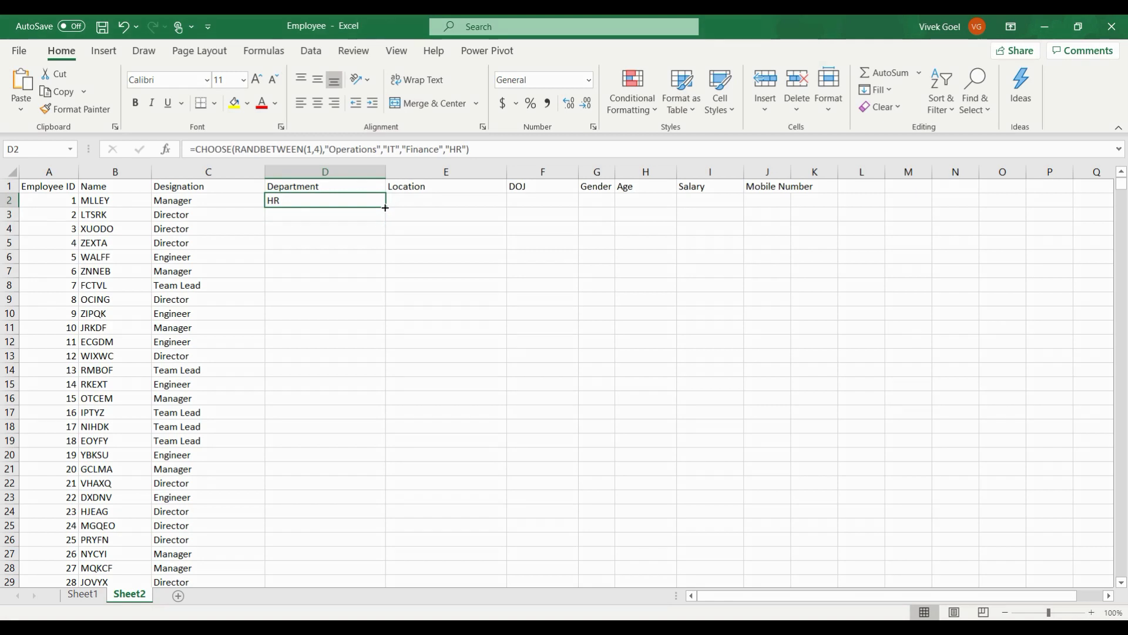
double_click(384, 208)
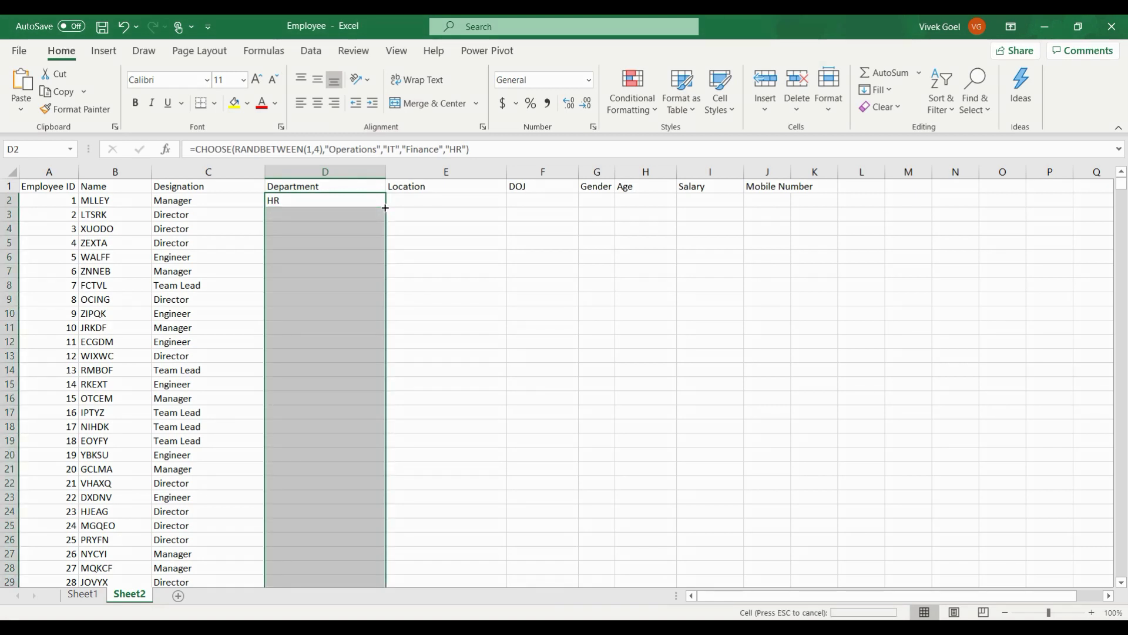
key("Return")
left_click(358, 200)
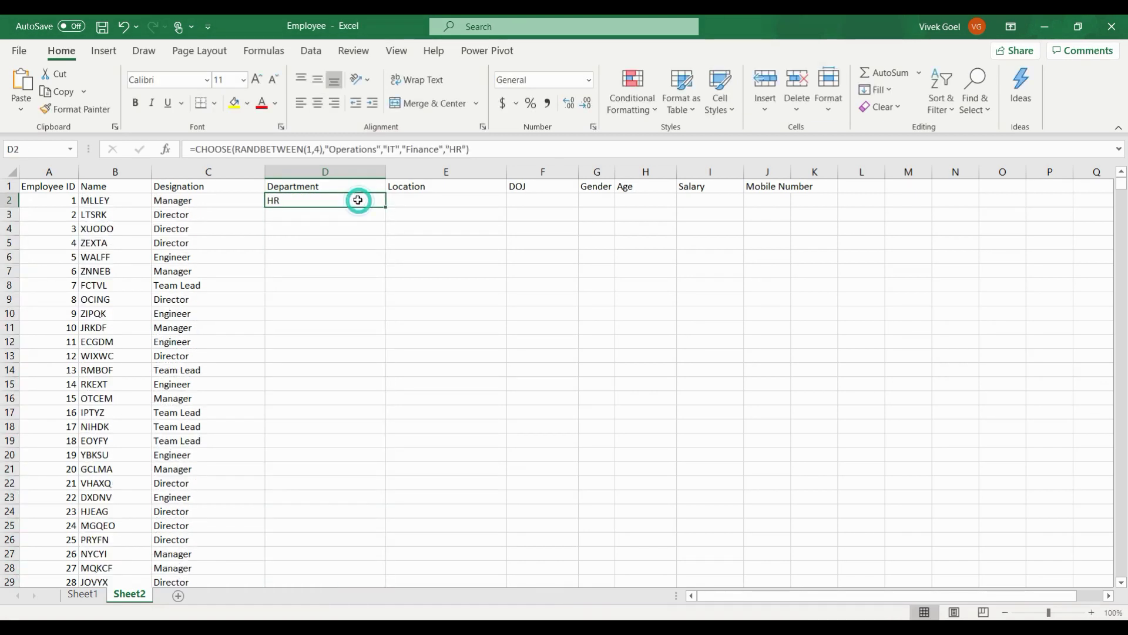
double_click(384, 208)
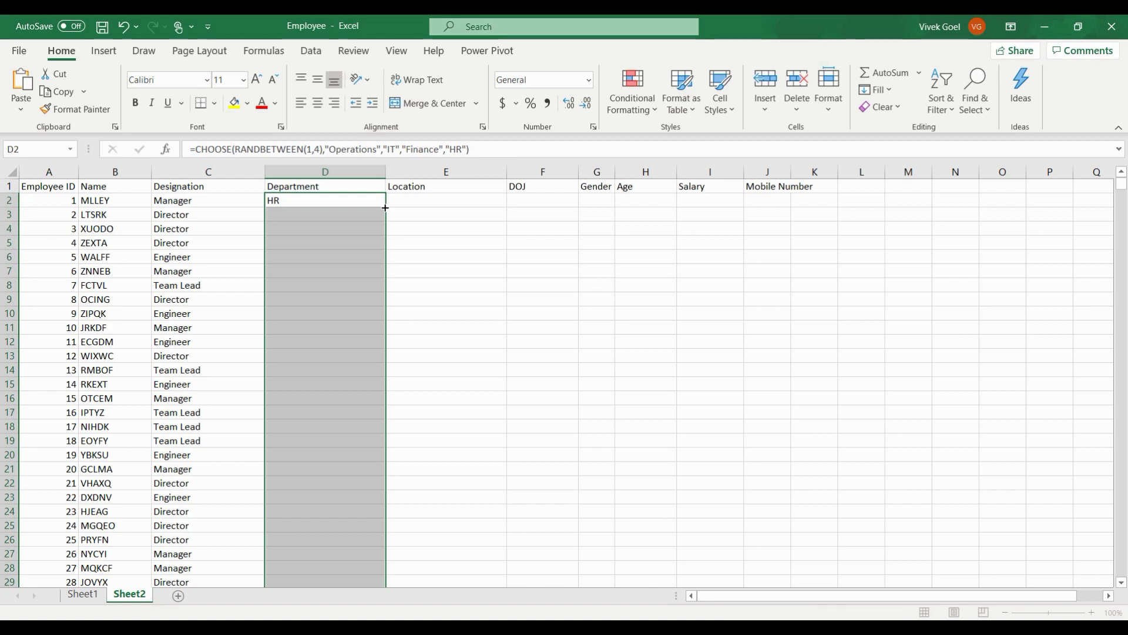
Paste the CHOOSE formula into E2 and change its values to Delhi, Noida, Gurgaon and Mumbai
left_click(446, 201)
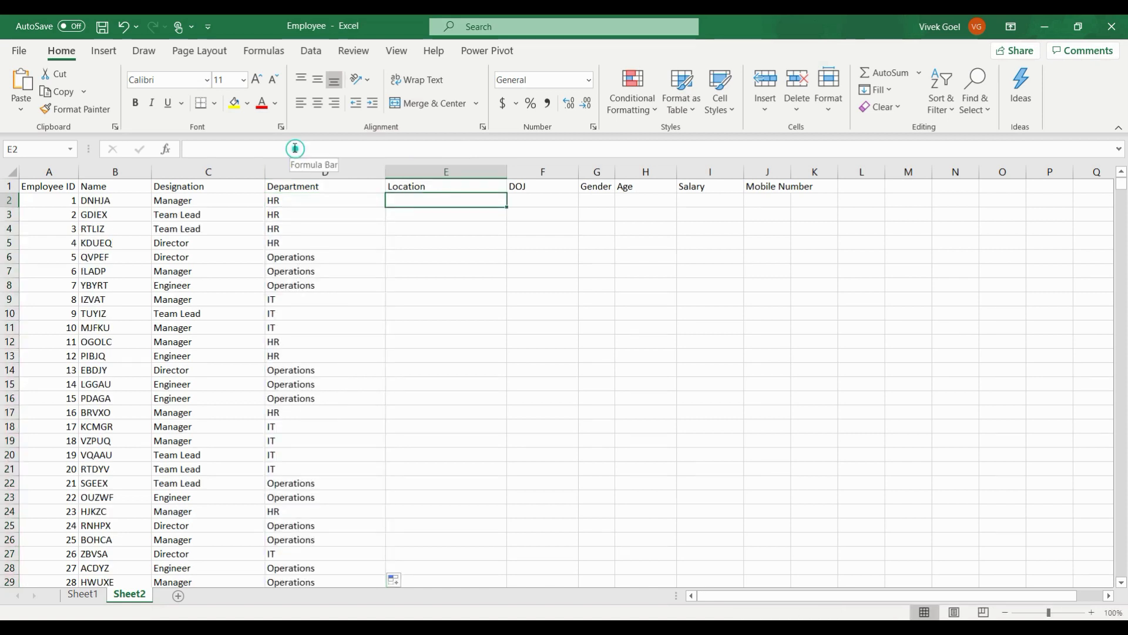
type("=CHOOSE(RANDBETWEEN(1,4),\"Engineer\",\"Team Lead\",\"Manager\",\"Director\")")
left_click(326, 148)
double_click(346, 148)
type("Delhi")
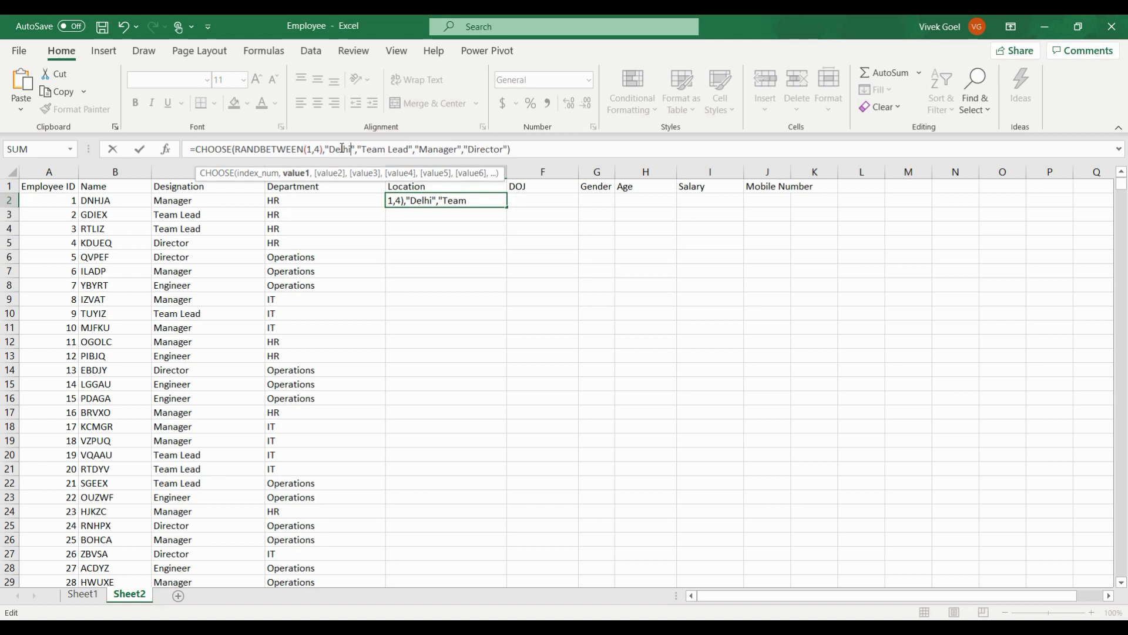
left_click_drag(364, 148, 412, 148)
type("NOida")
key("BackSpace")
key("BackSpace")
key("BackSpace")
type("oida")
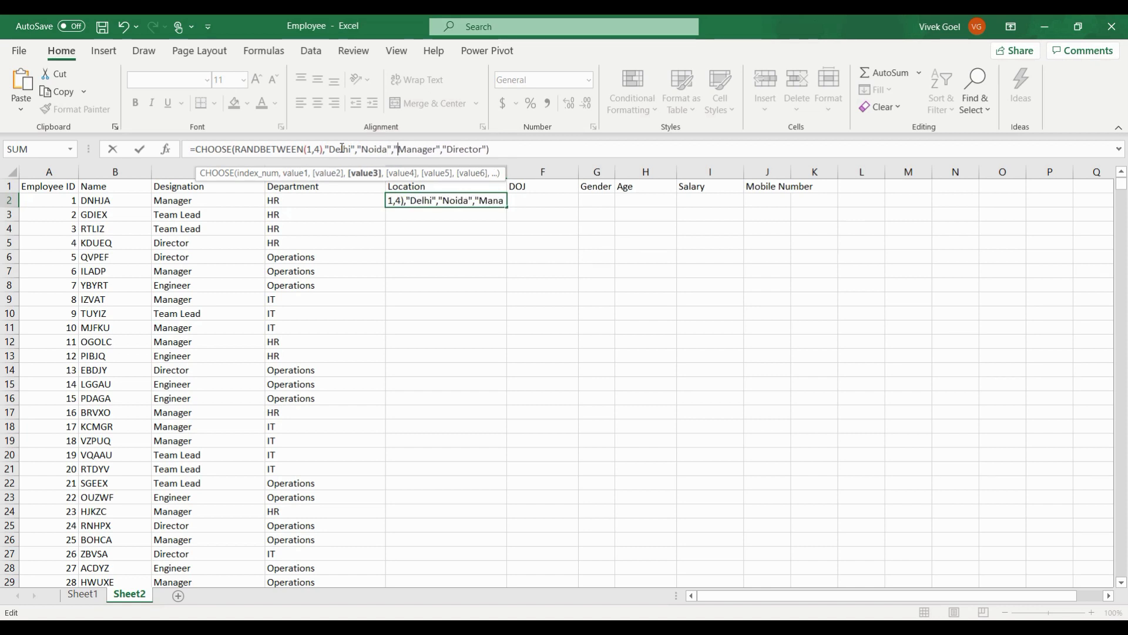
double_click(415, 148)
type("Gurgaon")
double_click(463, 148)
type("Mumba")
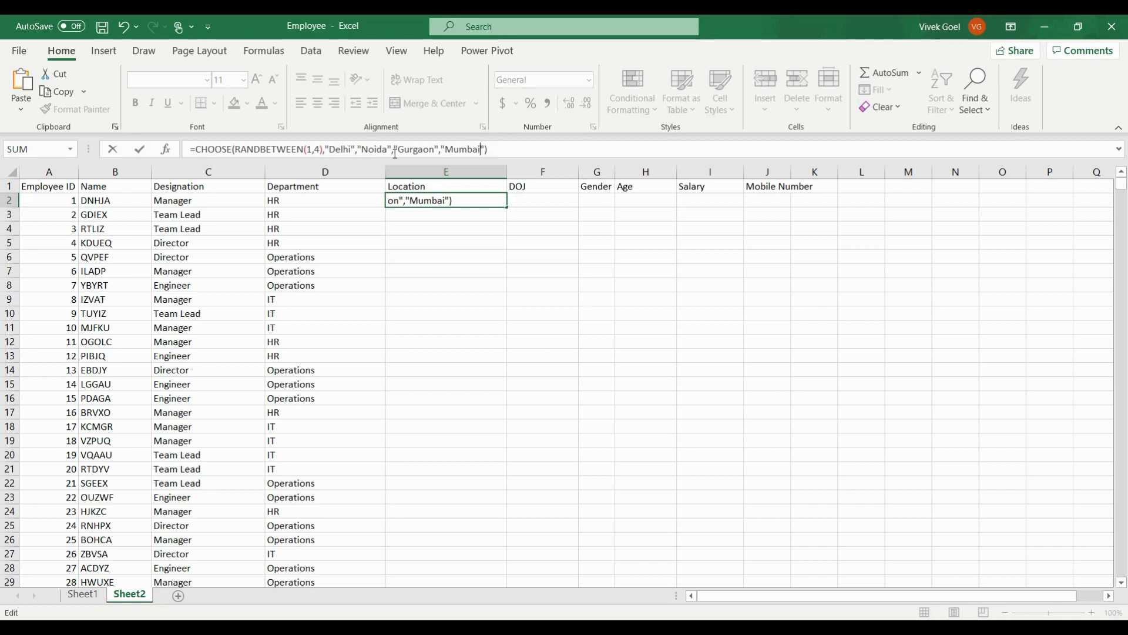
Commit E2's random-city formula and copy it down the Location column
key("Return")
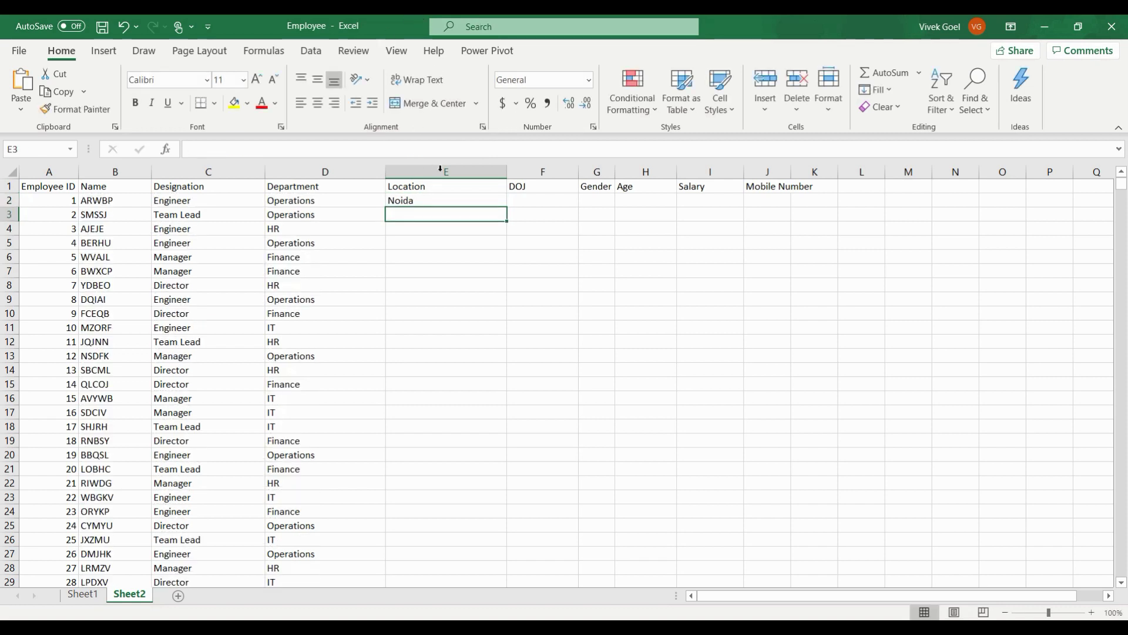
left_click(440, 199)
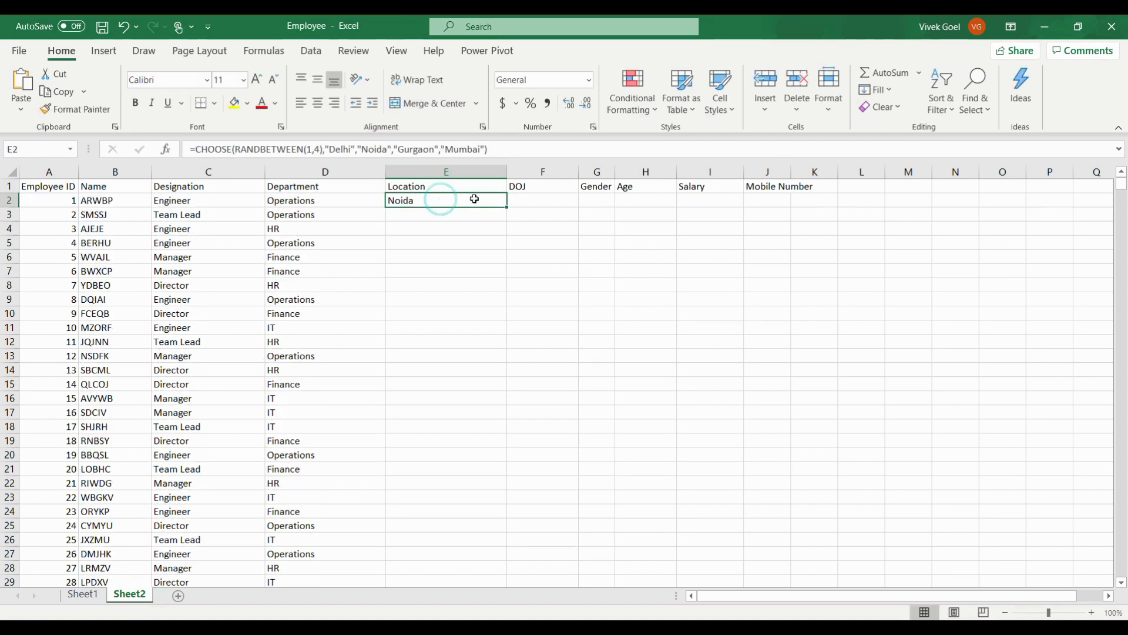
double_click(507, 204)
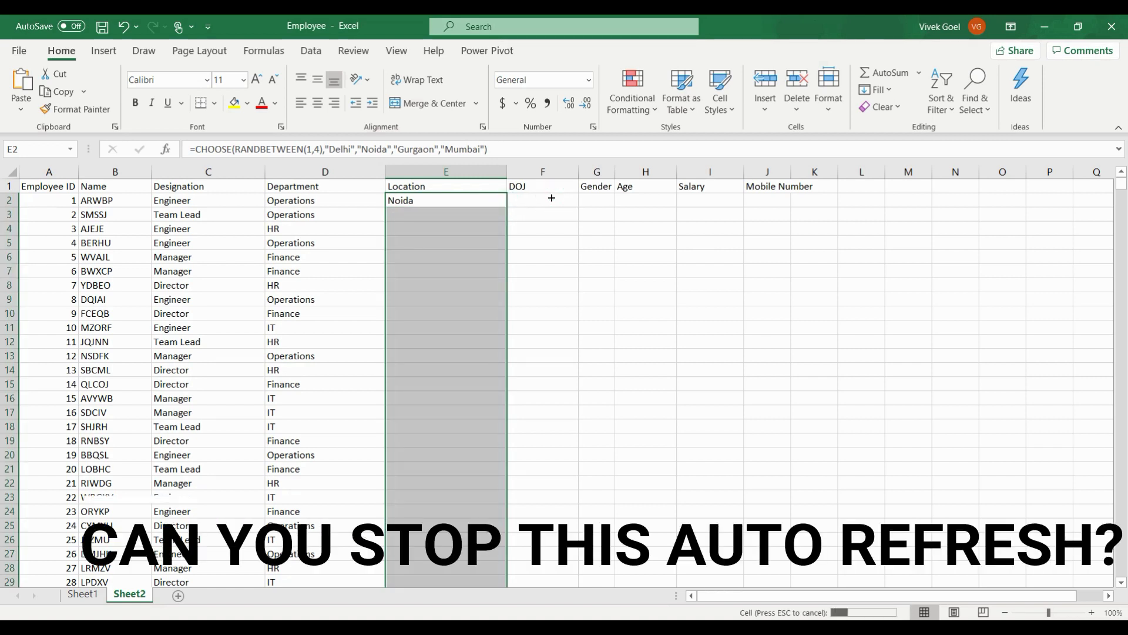
left_click(551, 197)
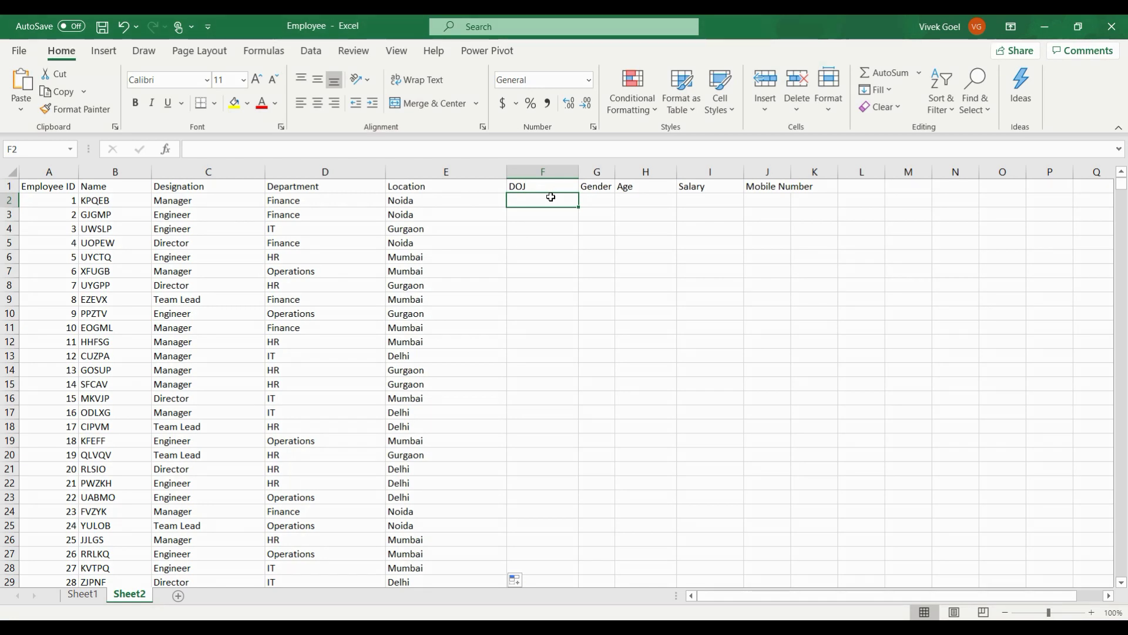
type("=")
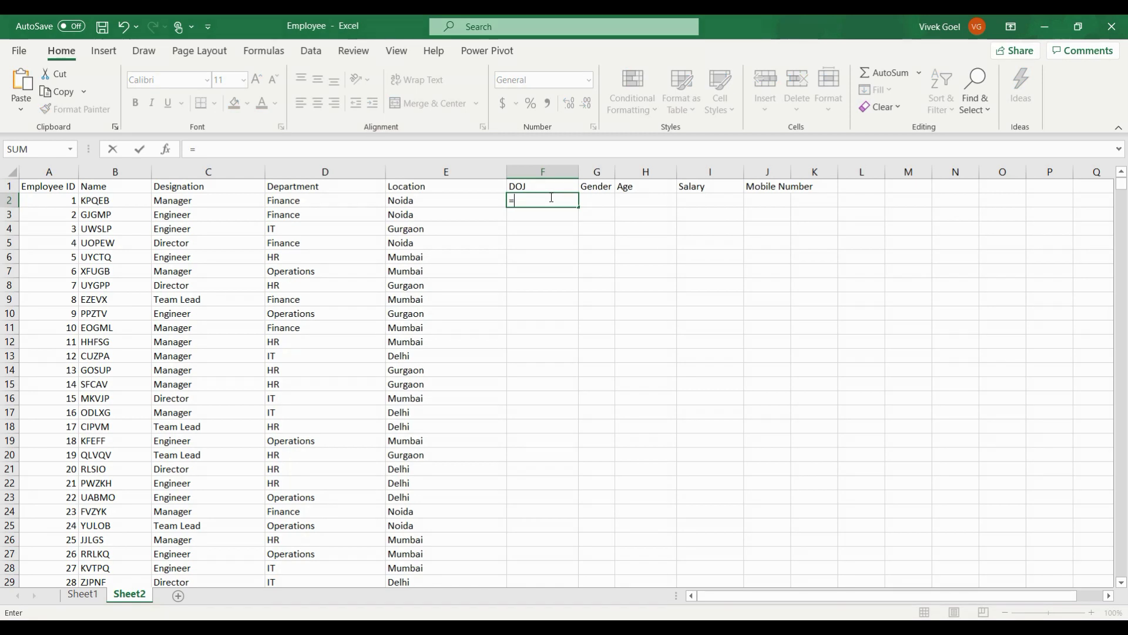
type("ran")
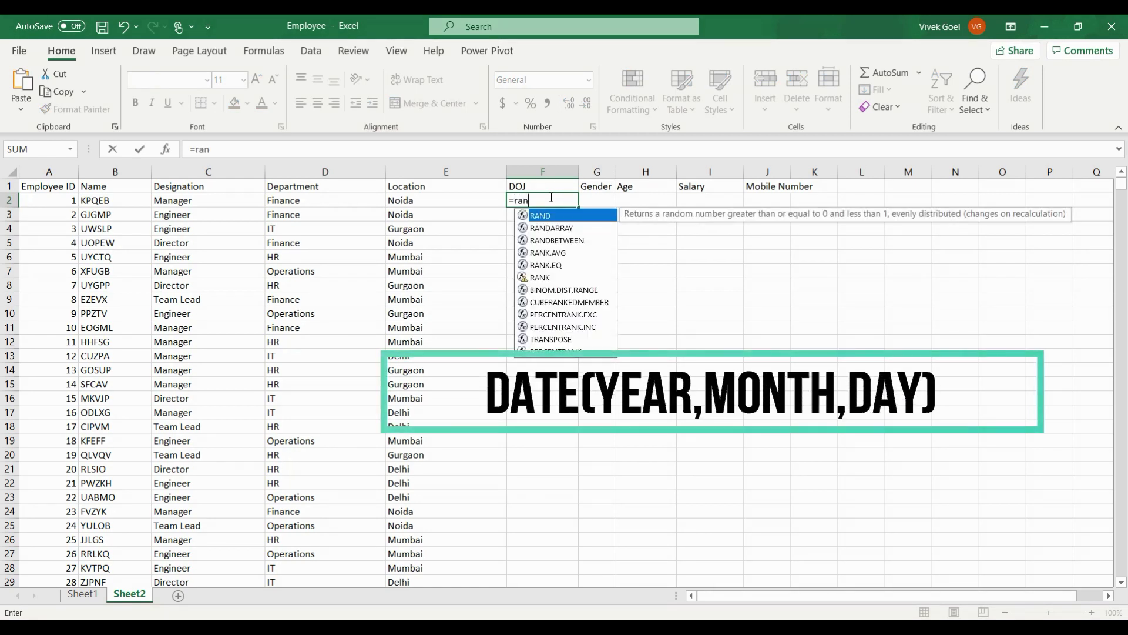
Enter =RANDBETWEEN(DATE(2016,1,1),TODAY()) in F2, showing 43272, then recheck the formula
key("Down")
key("Down")
key("Tab")
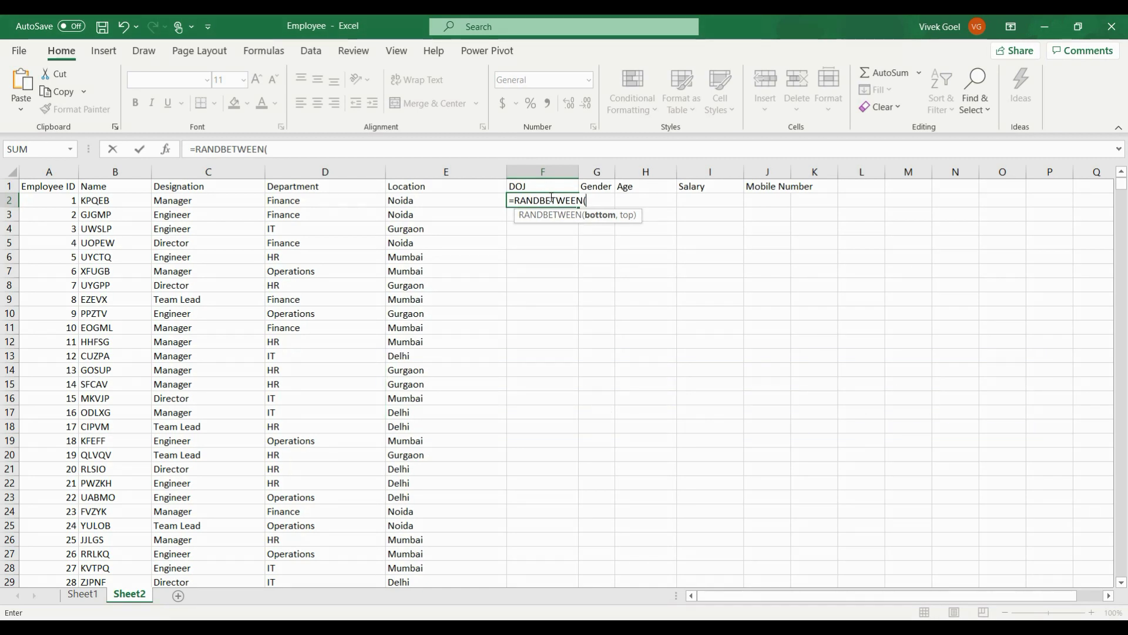
type("date")
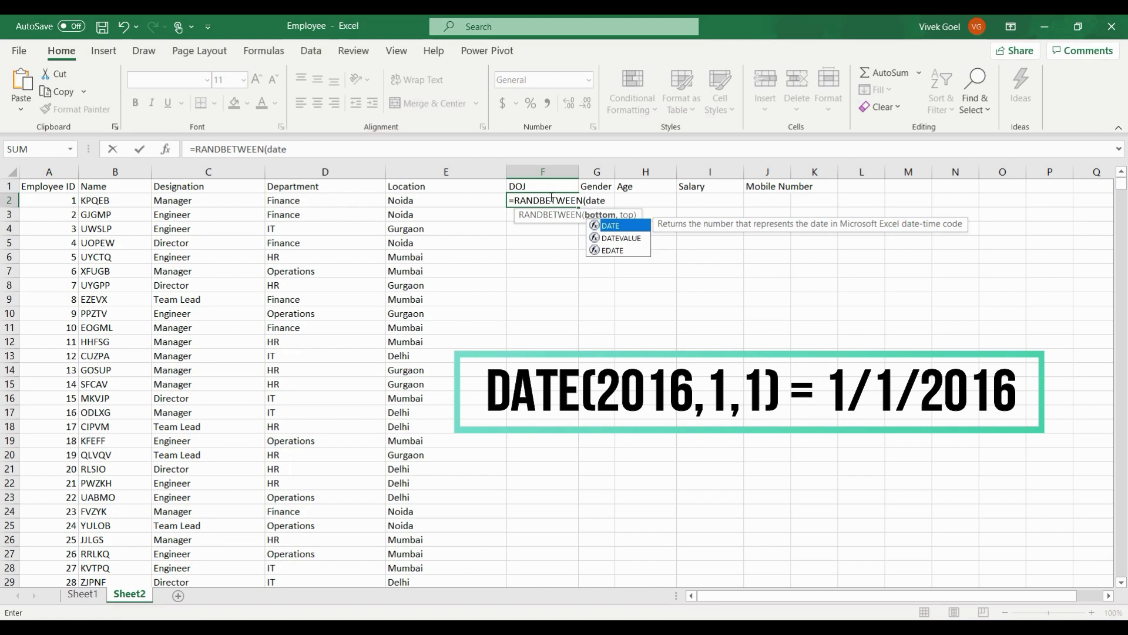
type("(")
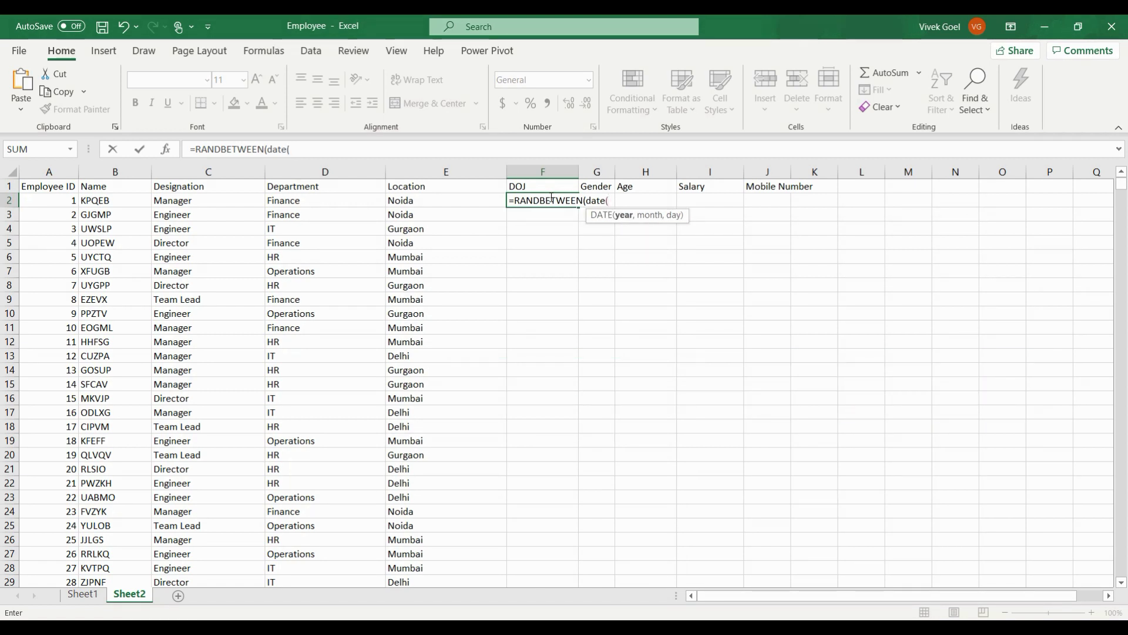
type("20")
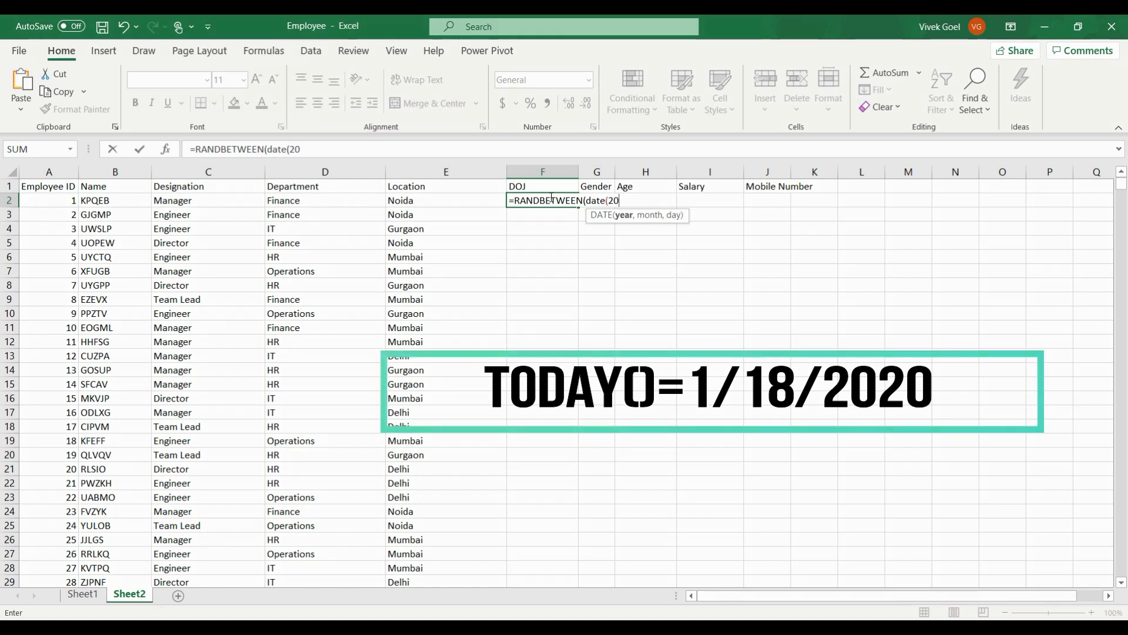
type("16")
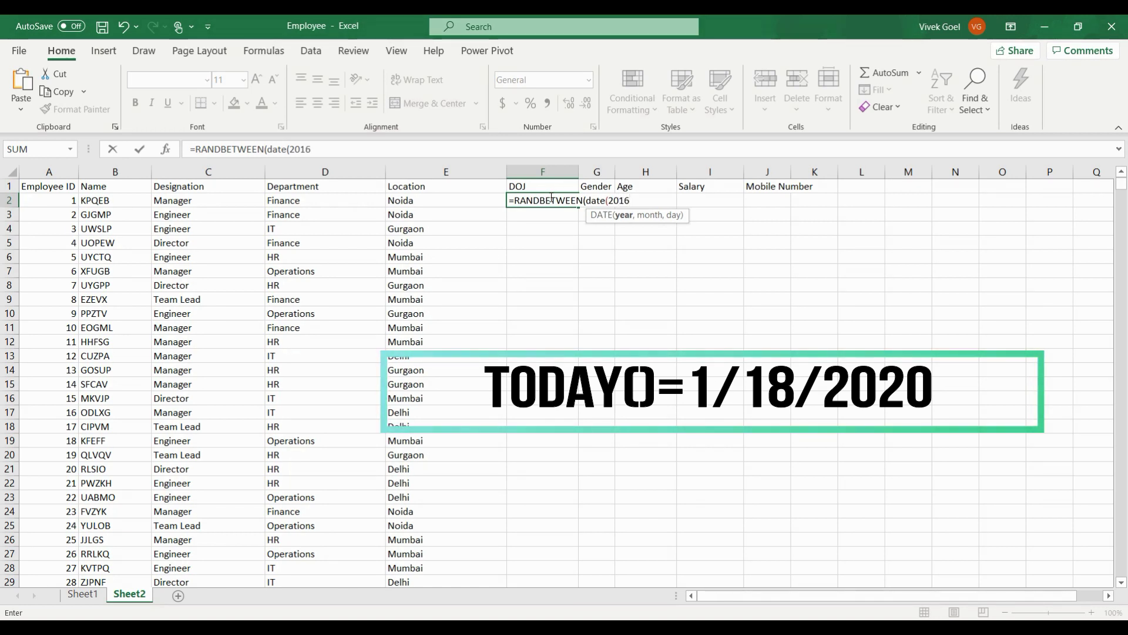
type(",")
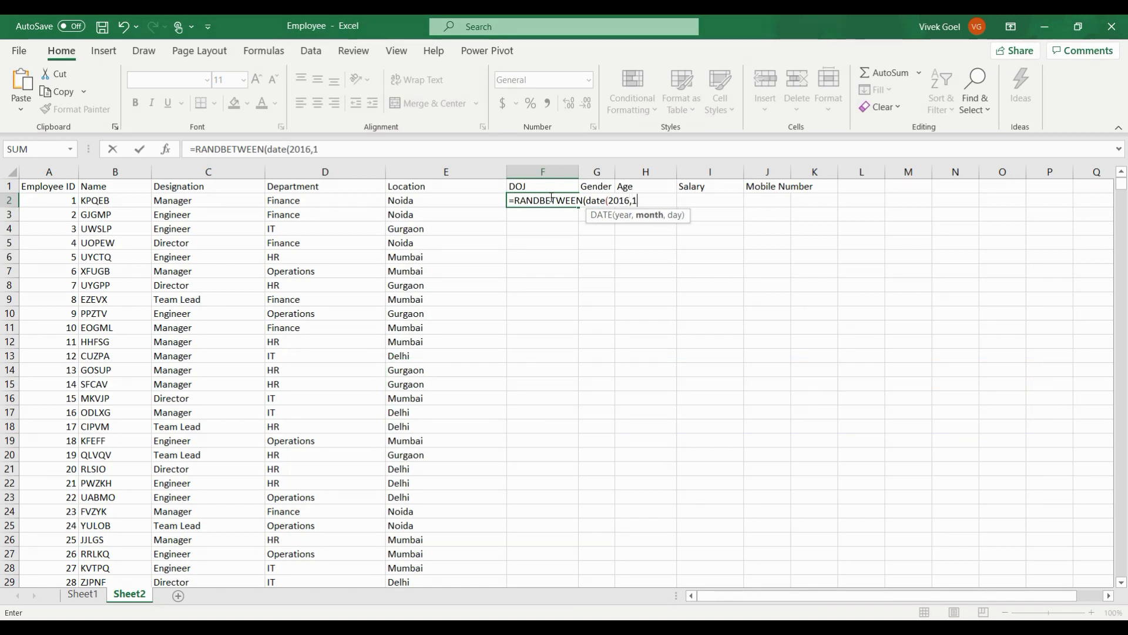
type("1,1")
type("),TODAY())")
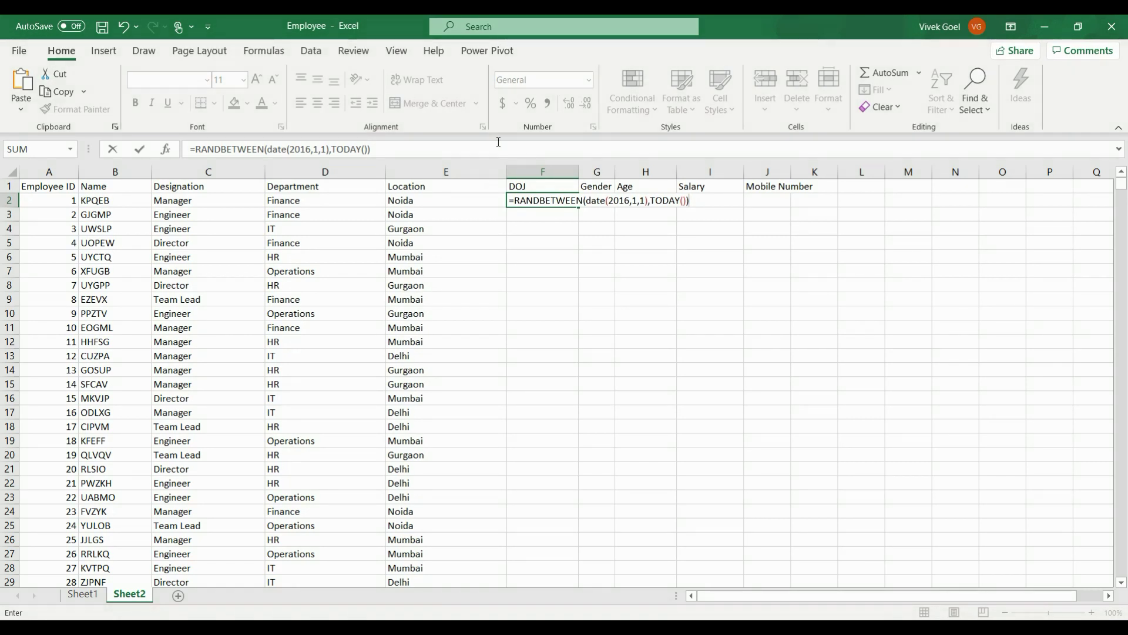
left_click(545, 229)
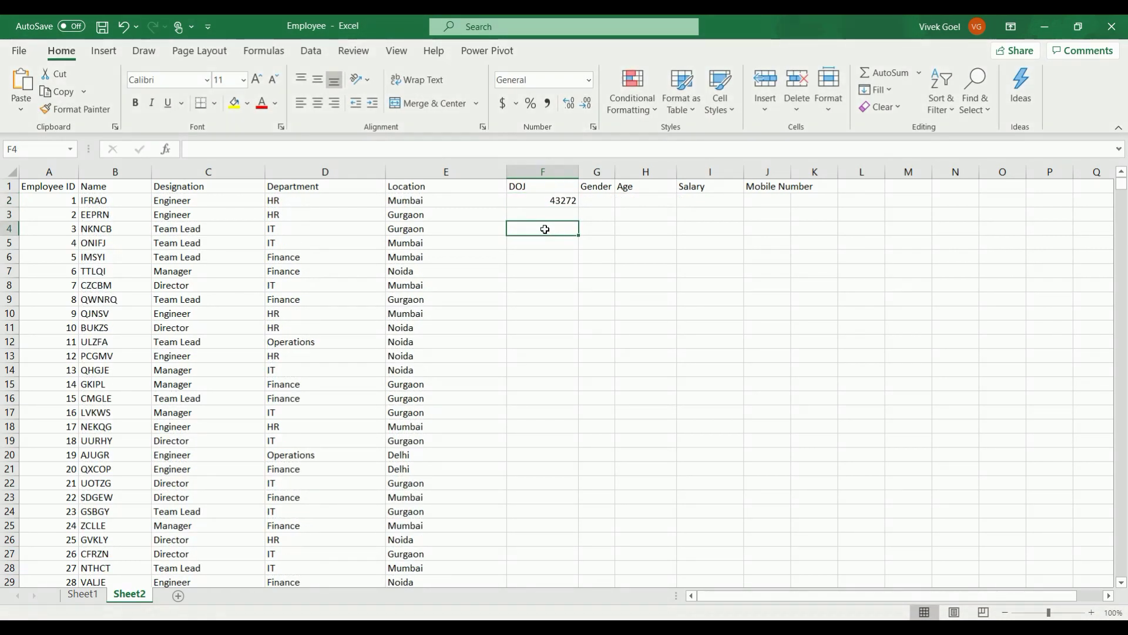
left_click(557, 201)
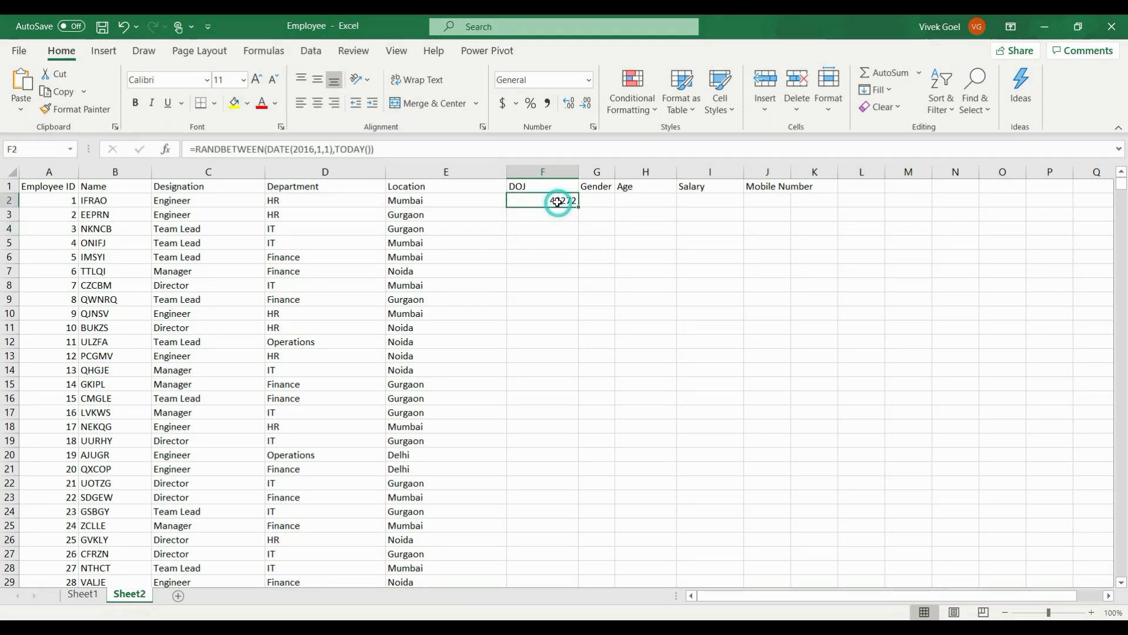
double_click(557, 202)
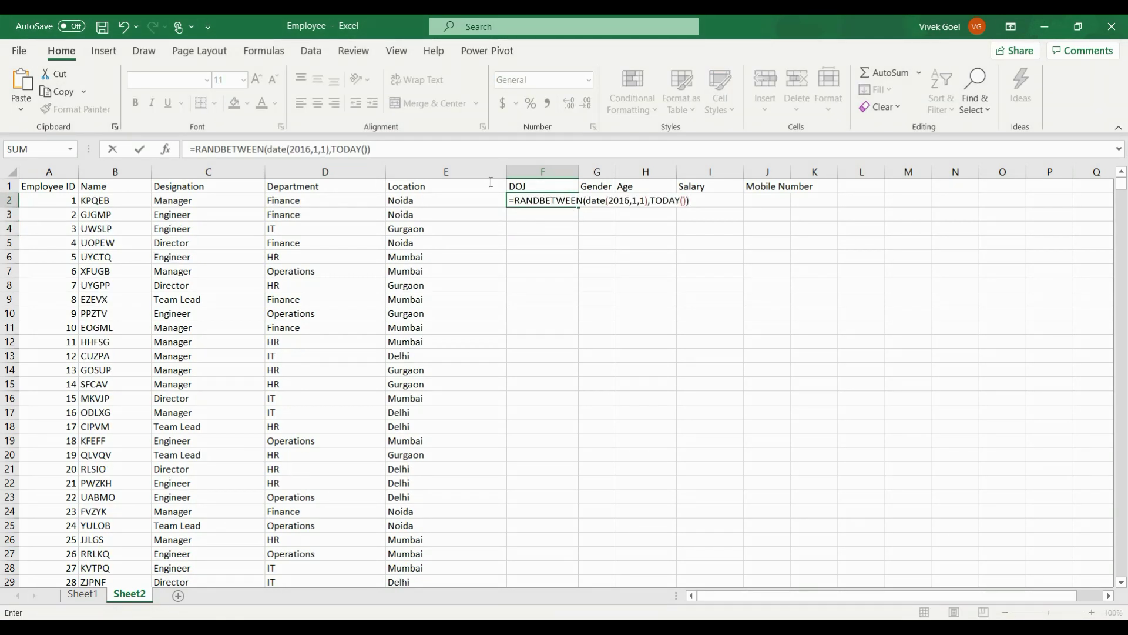
left_click(545, 229)
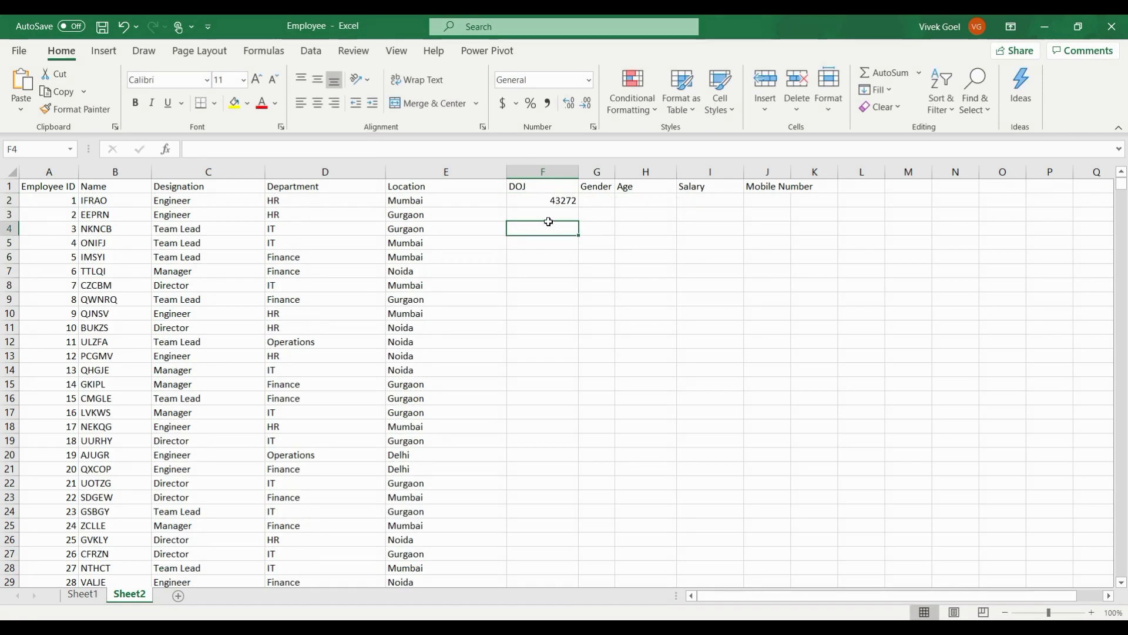
Format the joining-date formula in F2 as a Short Date
left_click(558, 202)
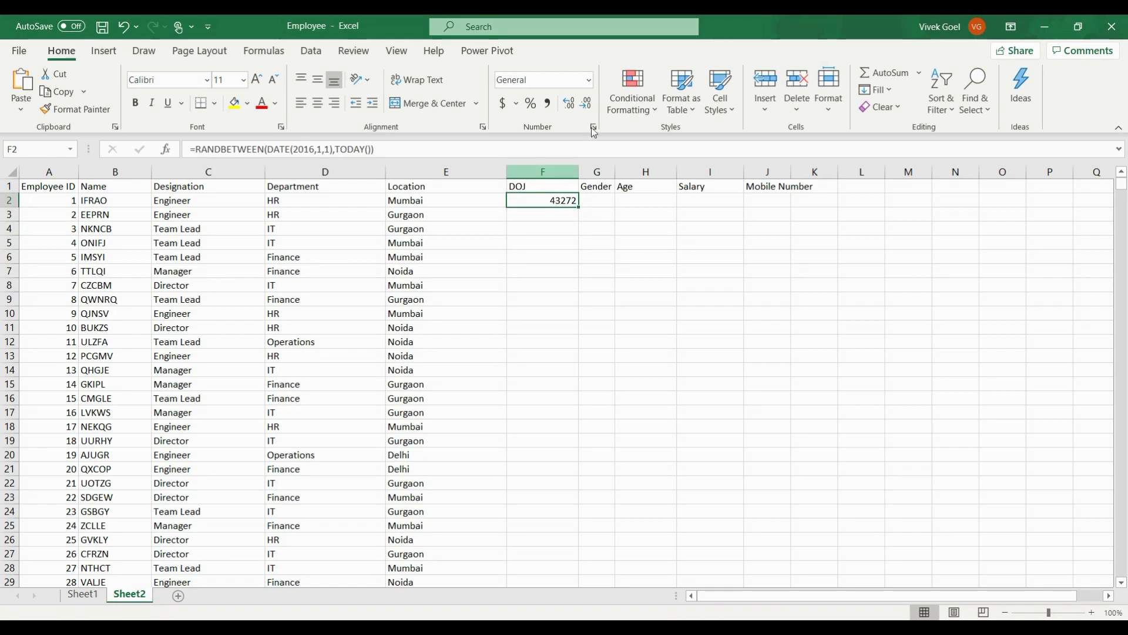
left_click(591, 80)
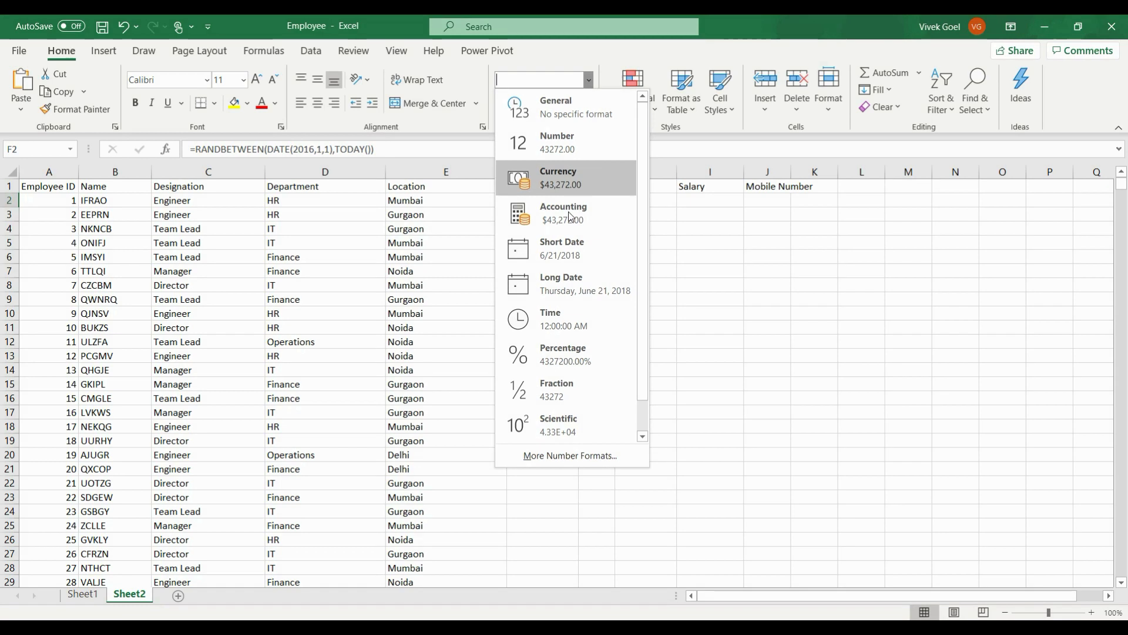
left_click(561, 255)
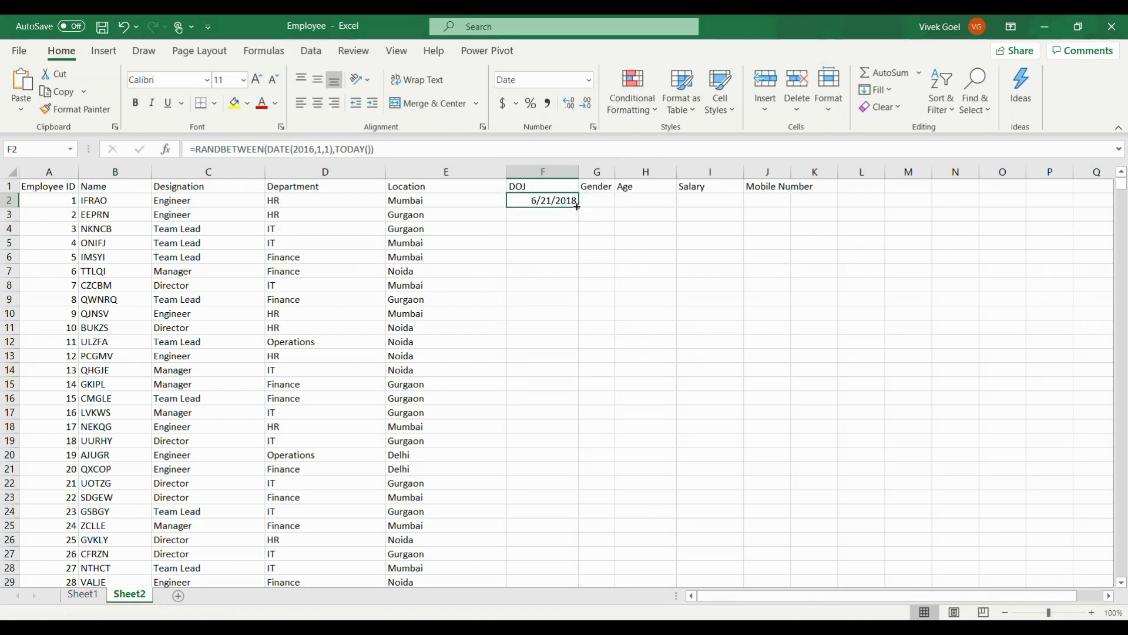
Fill the random joining-date formula down the entire DOJ column
key("ctrl+shift+Down")
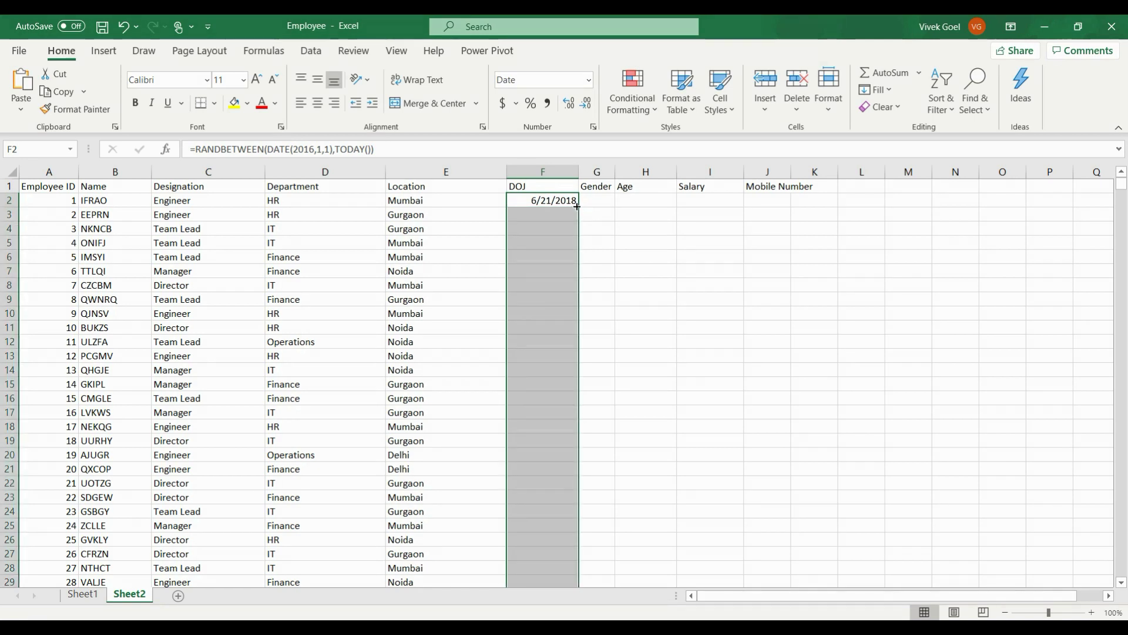
key("ctrl+d")
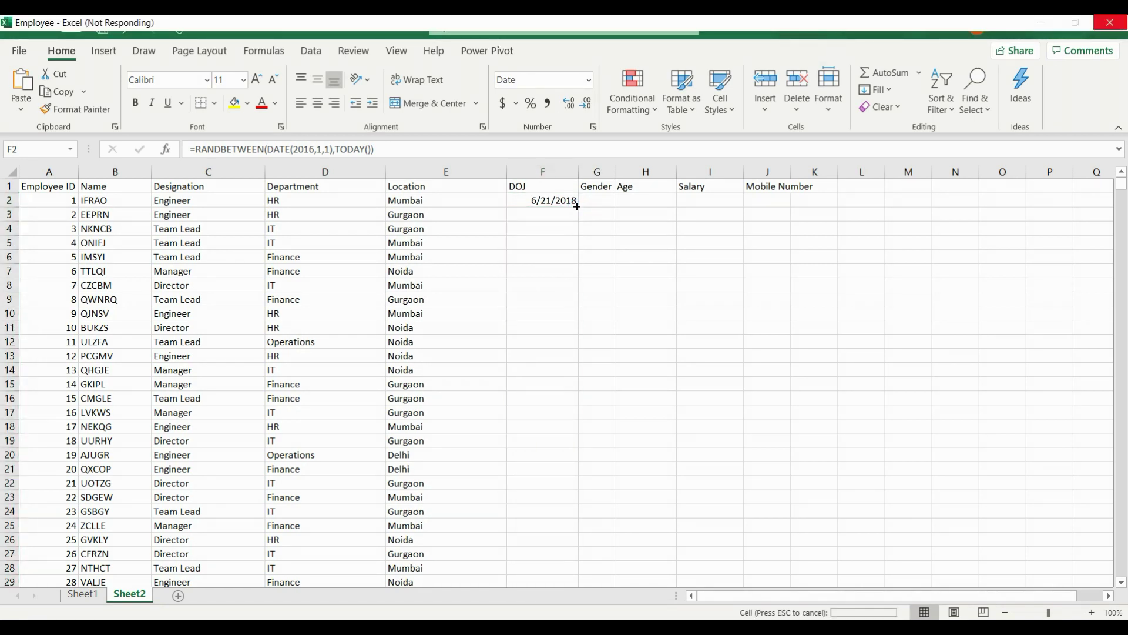
double_click(561, 208)
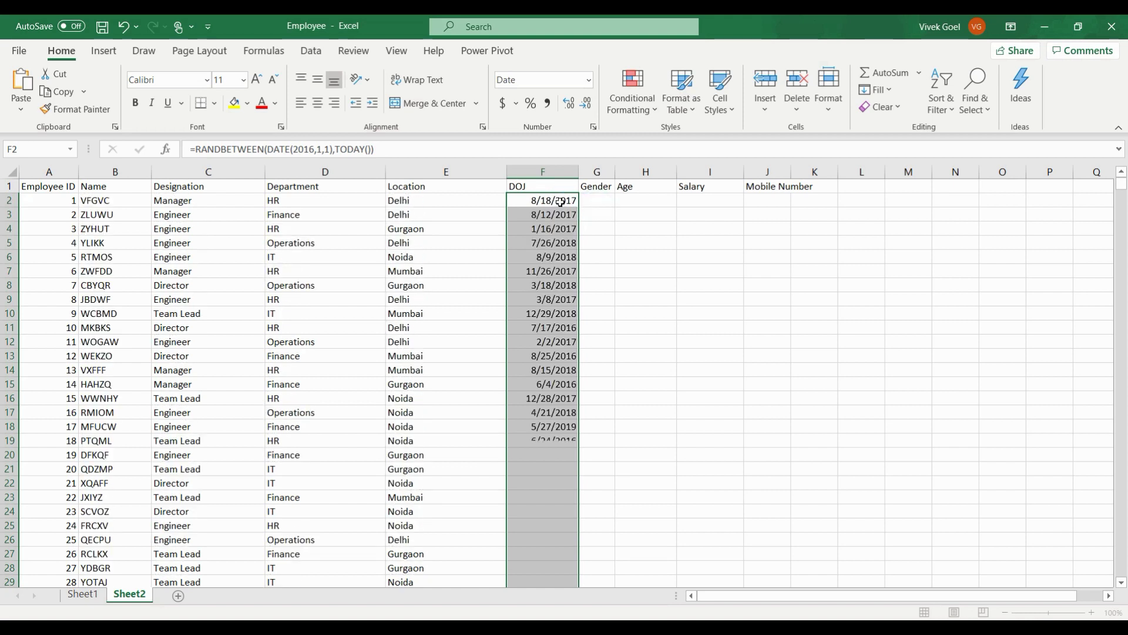
left_click(591, 201)
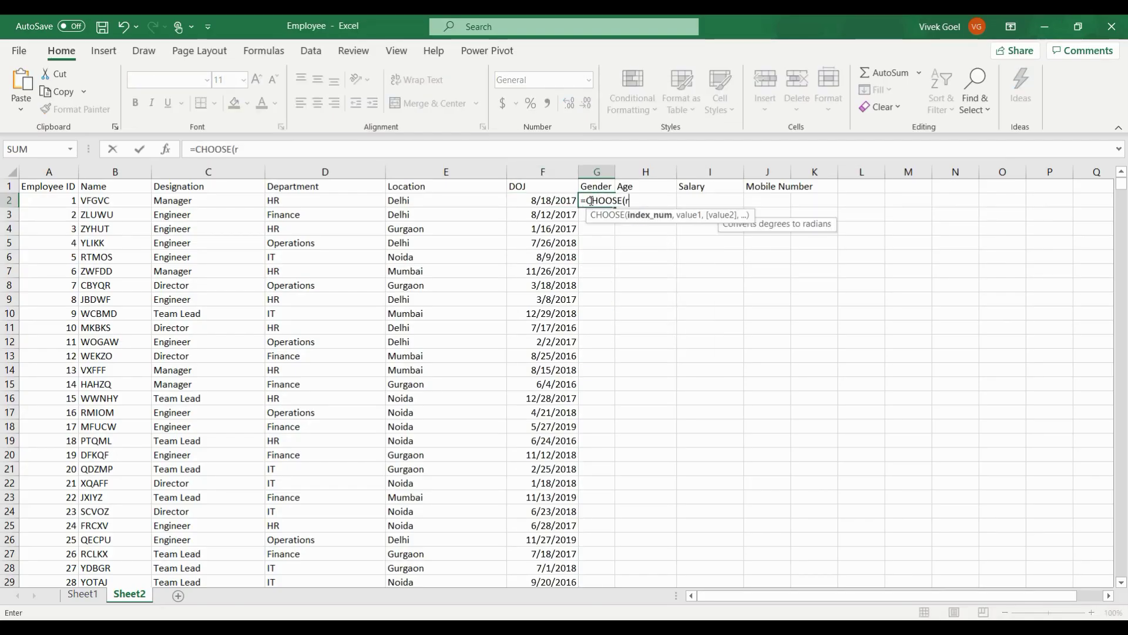
type("1,2),\"M\"m")
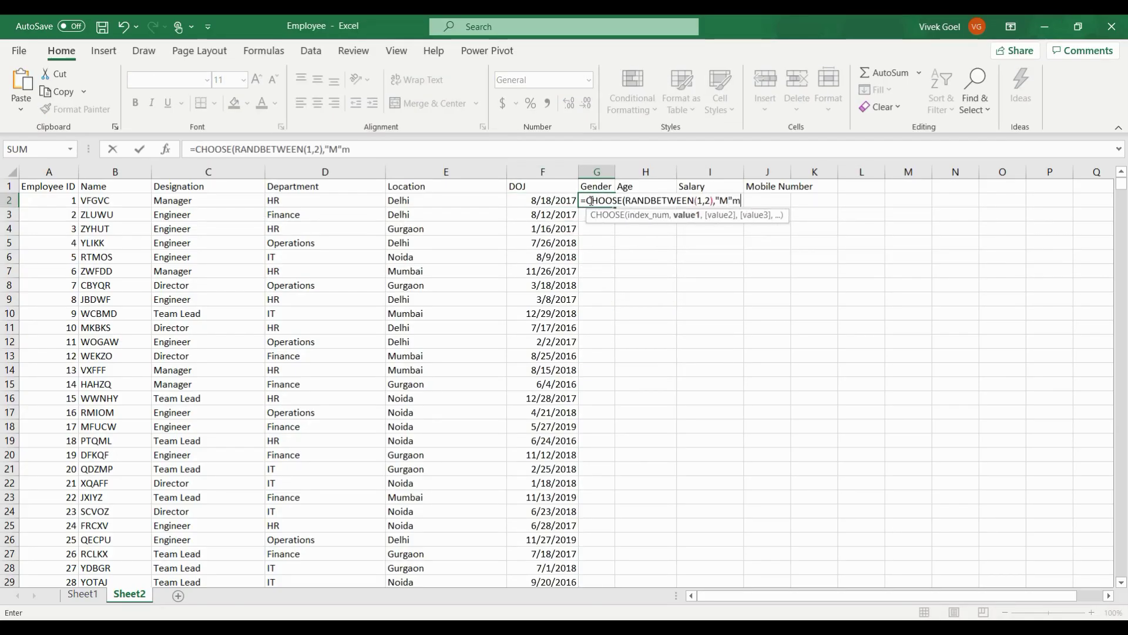
Enter =CHOOSE(RANDBETWEEN(1,2),"M","F") in G2 and fill it down the Gender column
key("BackSpace")
type(",\"F")
key("Return")
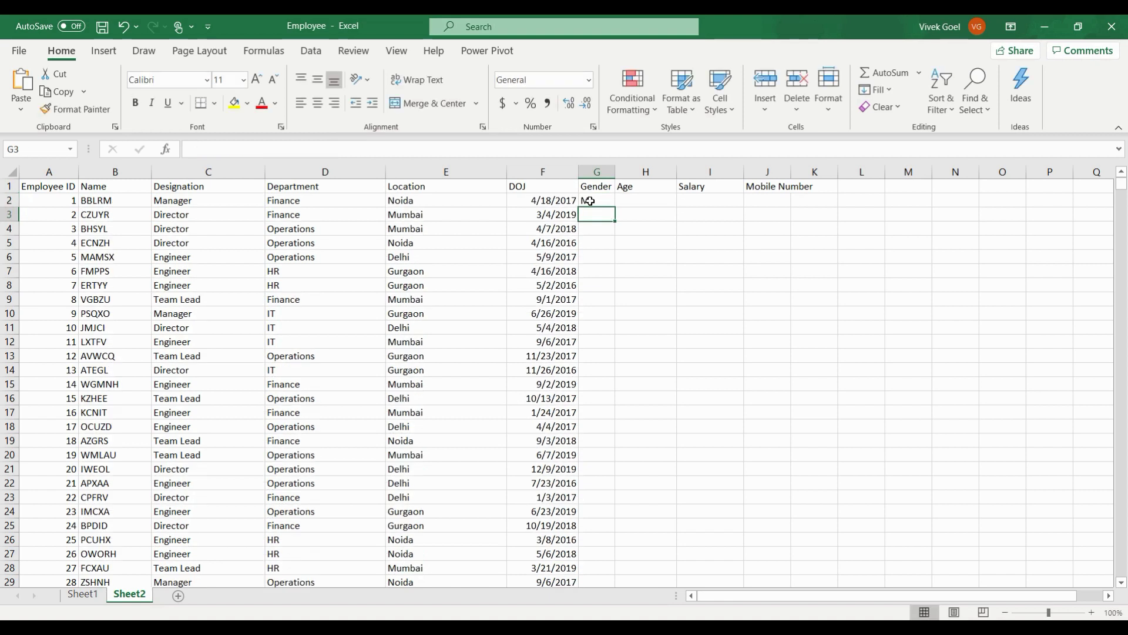
left_click(588, 201)
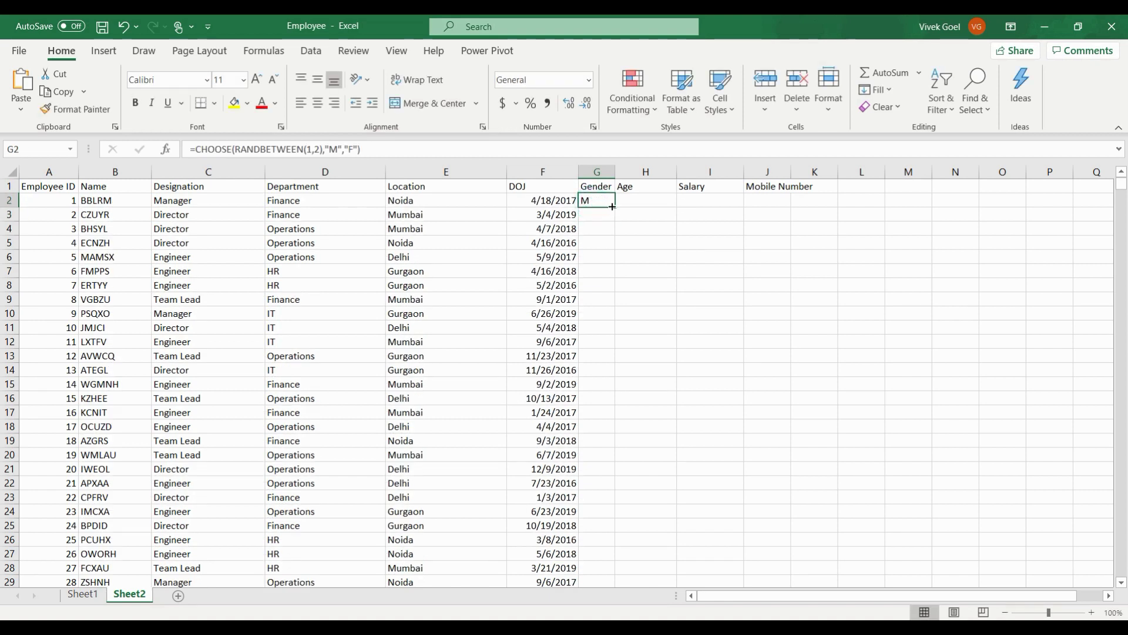
double_click(612, 206)
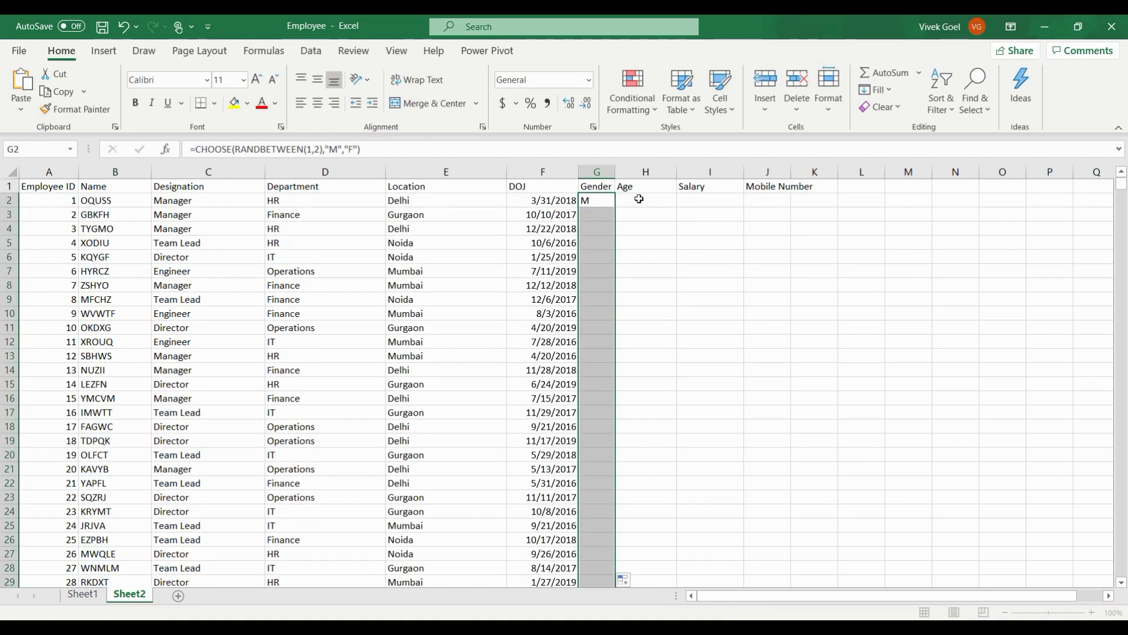
Fill Age with =RANDBETWEEN(20,60) and Salary with =RANDBETWEEN(10000,1000000) for all rows
left_click(640, 200)
type("=RANDBETWEEN(")
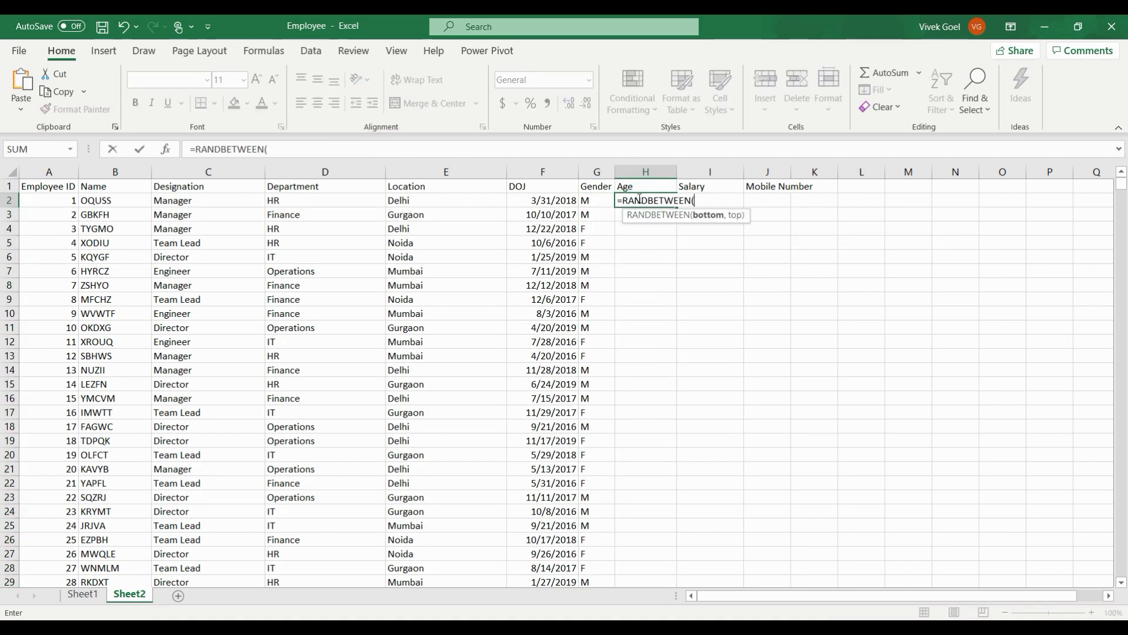
type("20,60)")
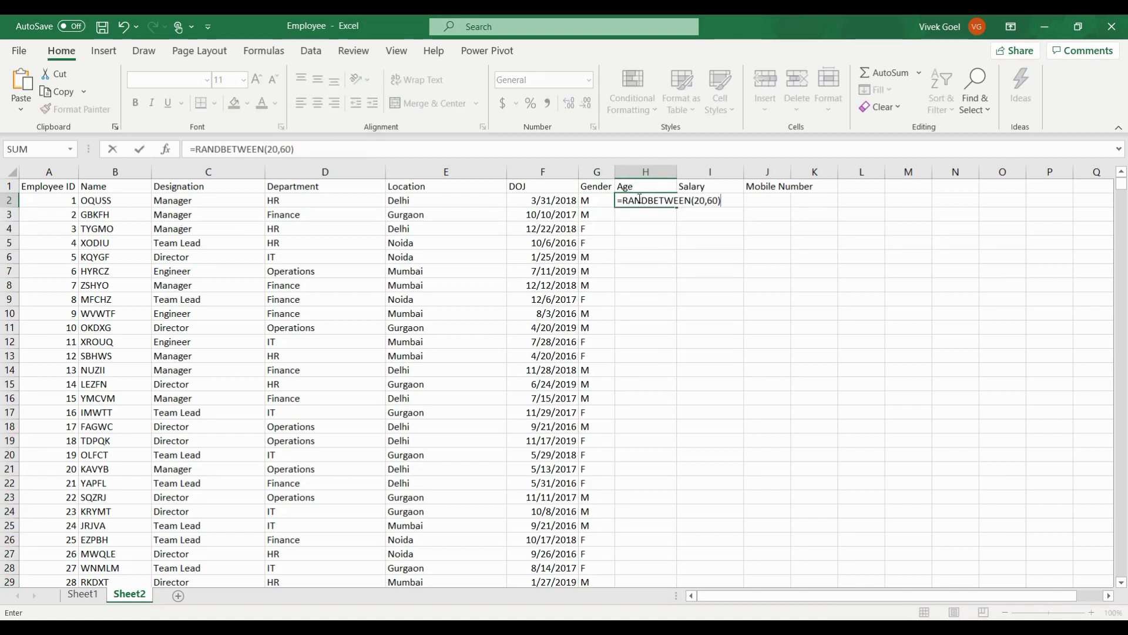
key("ctrl+Return")
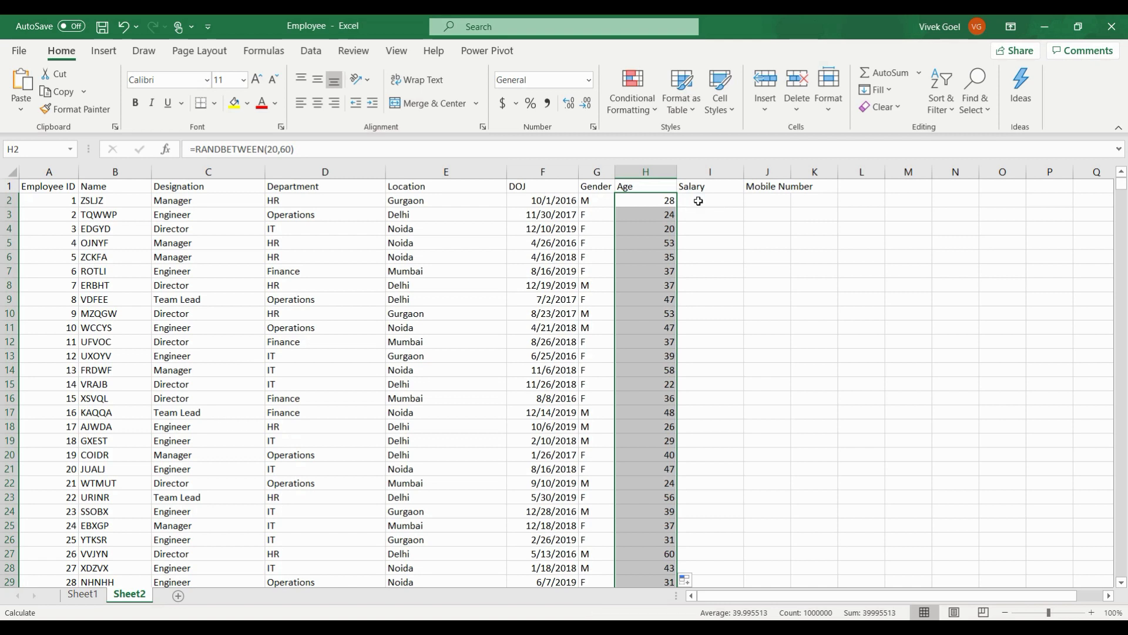
left_click(697, 202)
type("=RANDBETWEEN(10000,100")
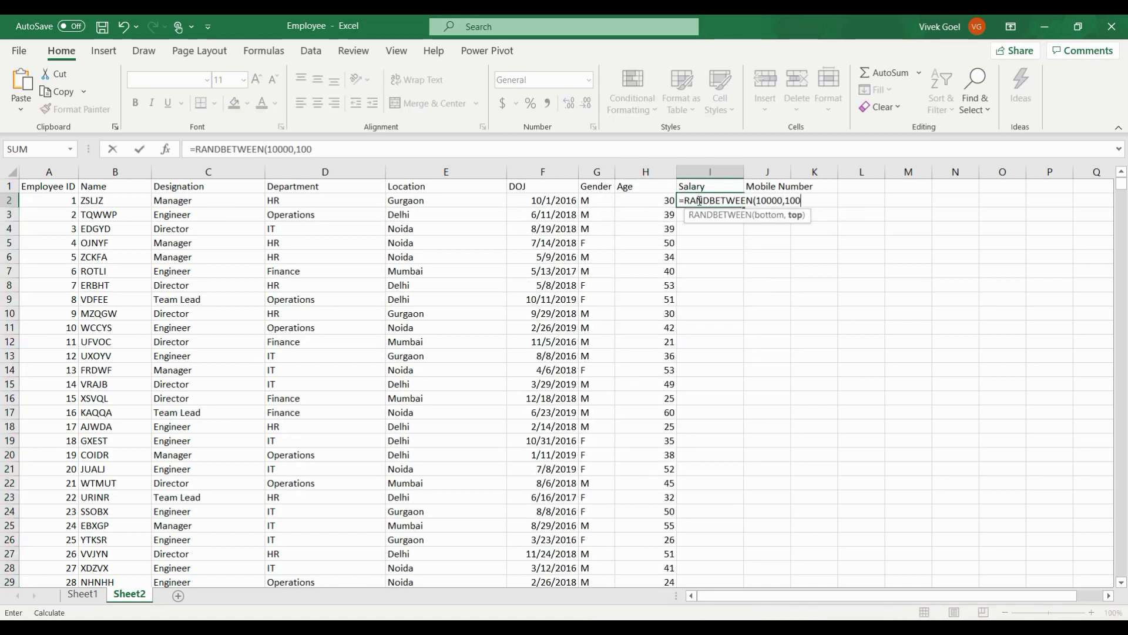
type("0000)")
key("ctrl+Return")
key("ctrl+shift+Down")
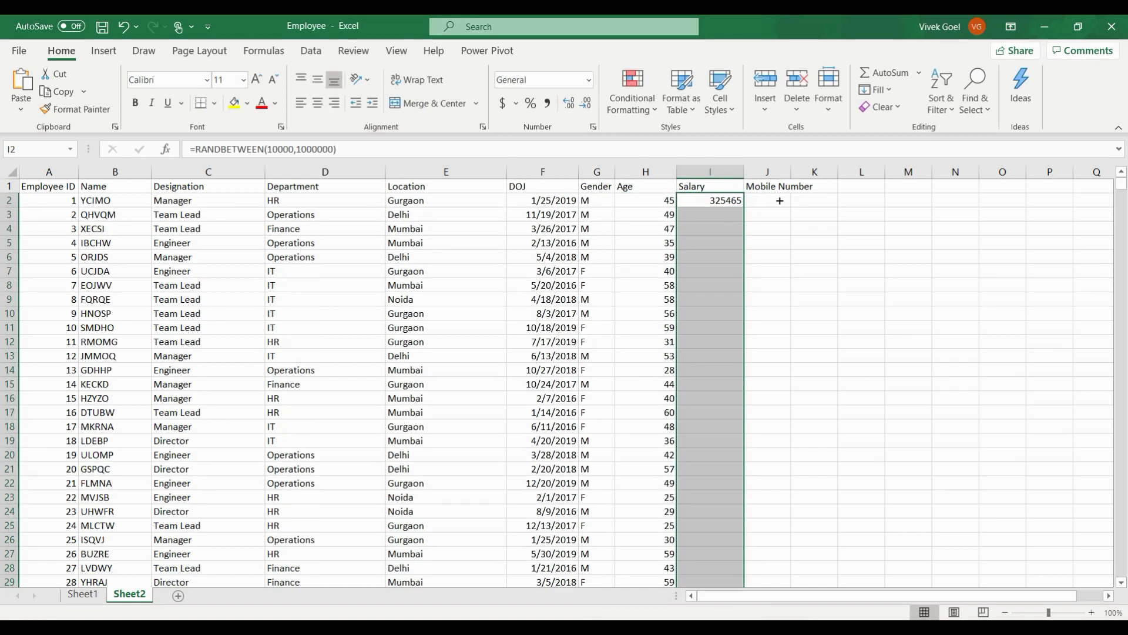
key("ctrl+d")
Enter mobile number 888880000 in J2 and copy it down the column
double_click(769, 200)
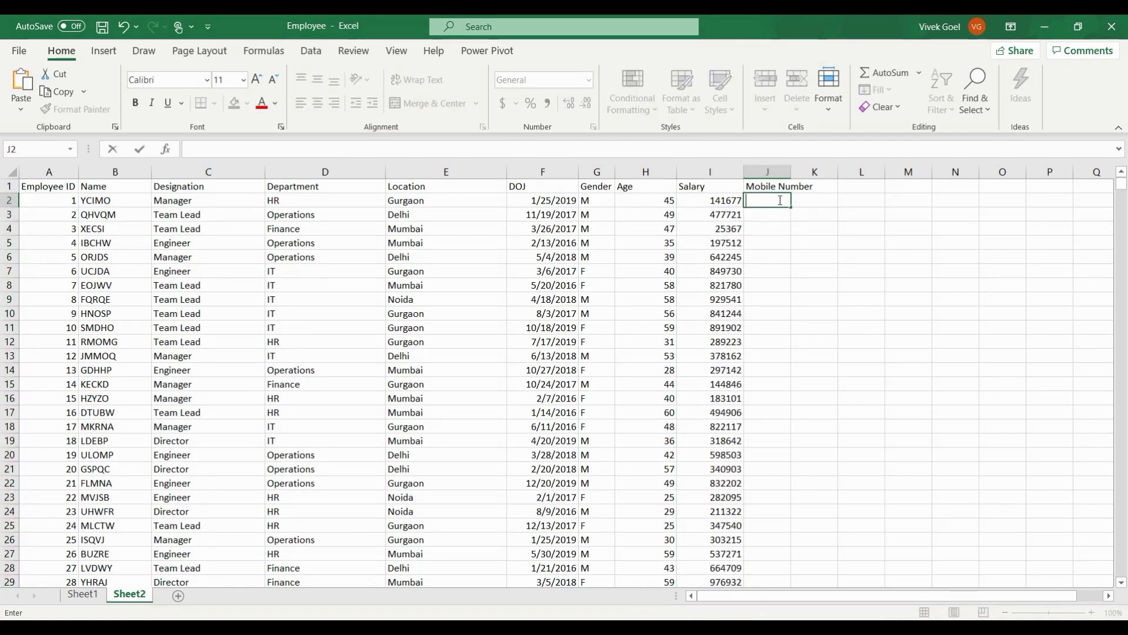
type("88")
type("888")
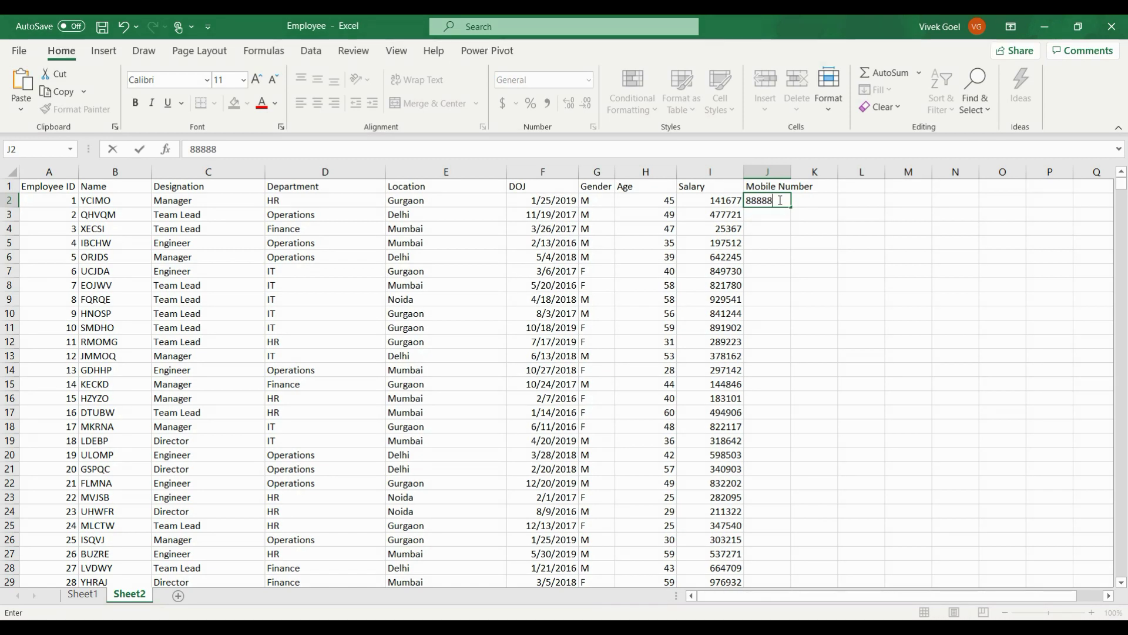
type("0000")
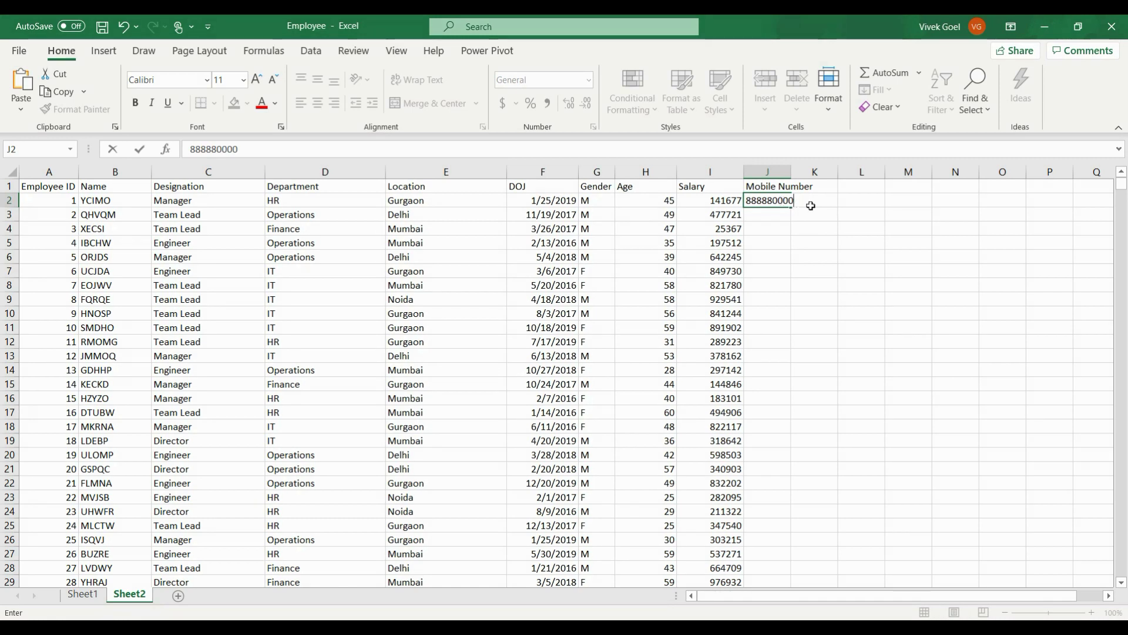
left_click(811, 214)
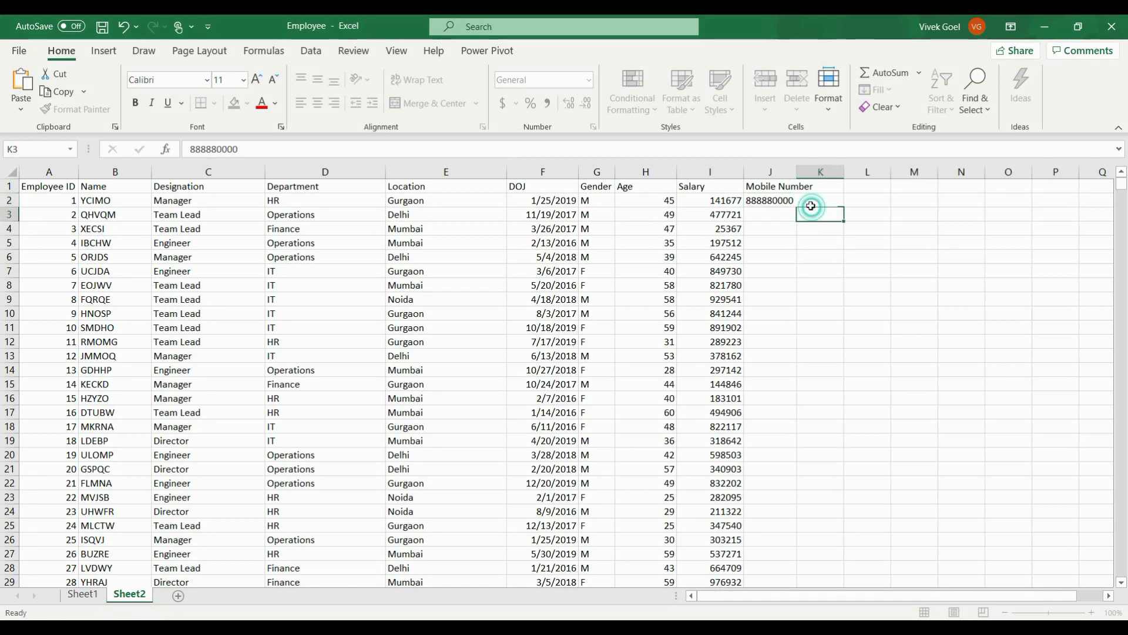
left_click(776, 201)
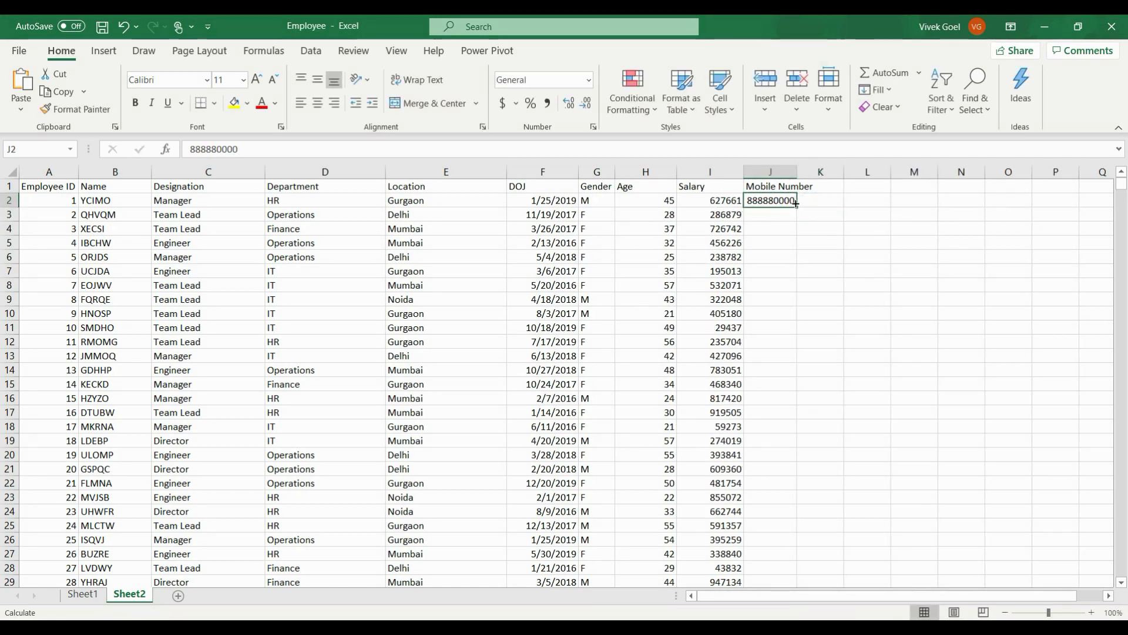
key("ctrl+shift+Down")
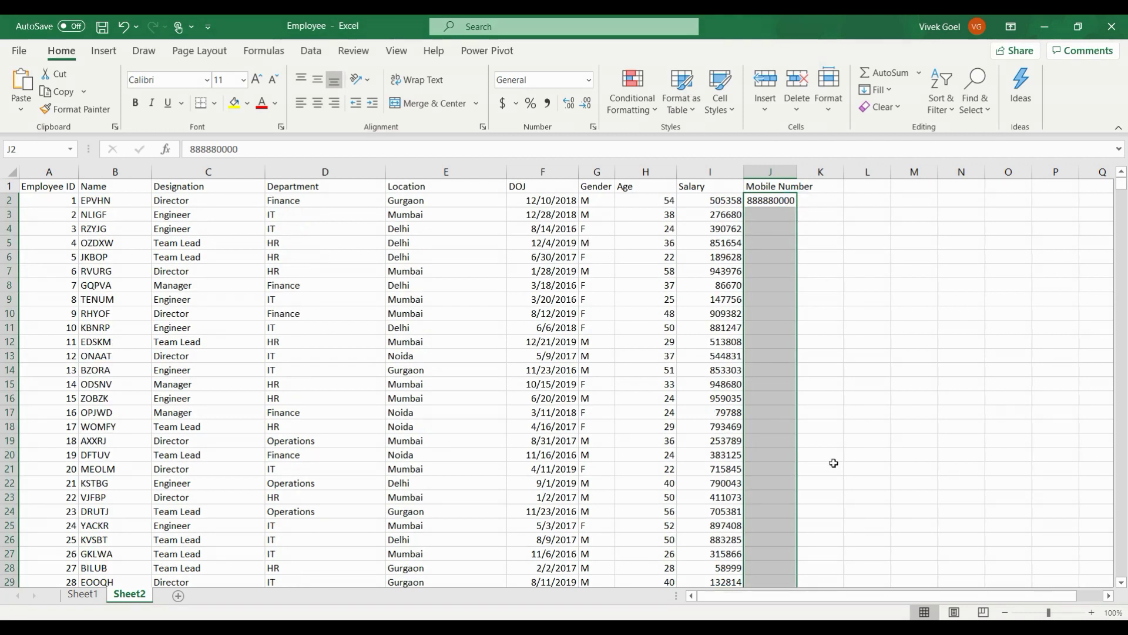
key("ctrl+d")
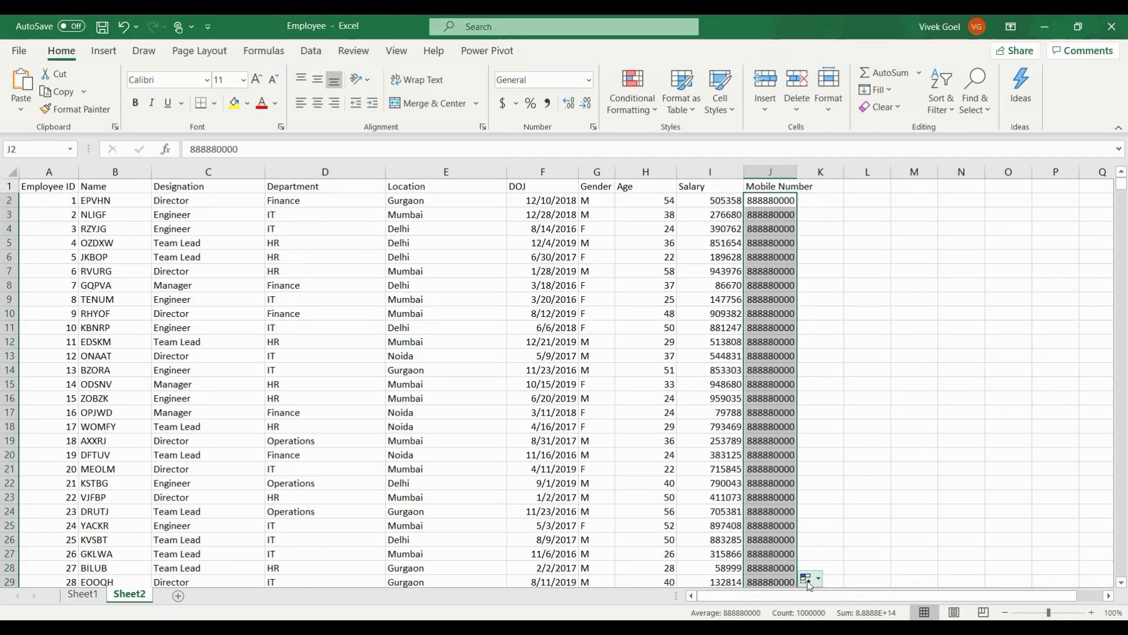
Turn the copied mobile numbers into an increasing series and recalculate the sheet
left_click(812, 580)
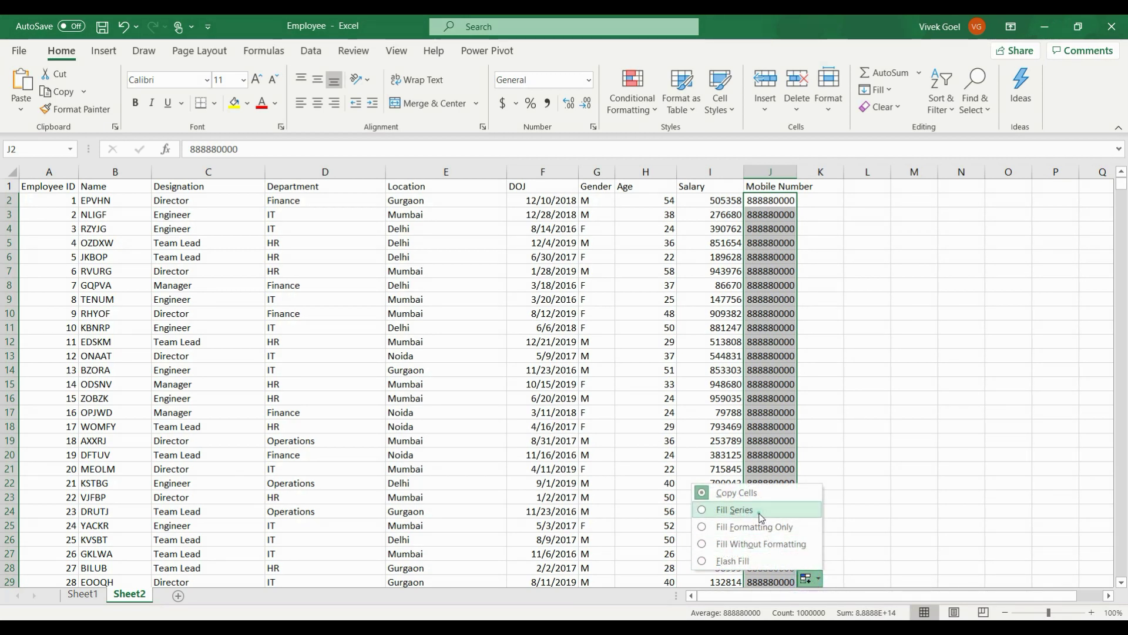
left_click(760, 511)
key("F9")
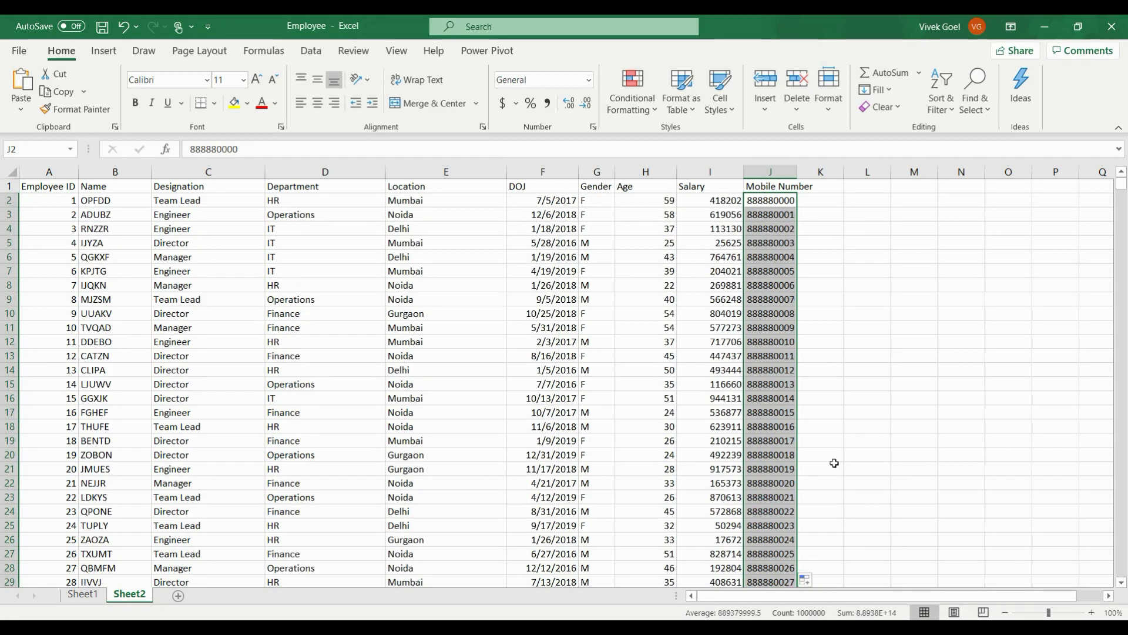
left_click(972, 265)
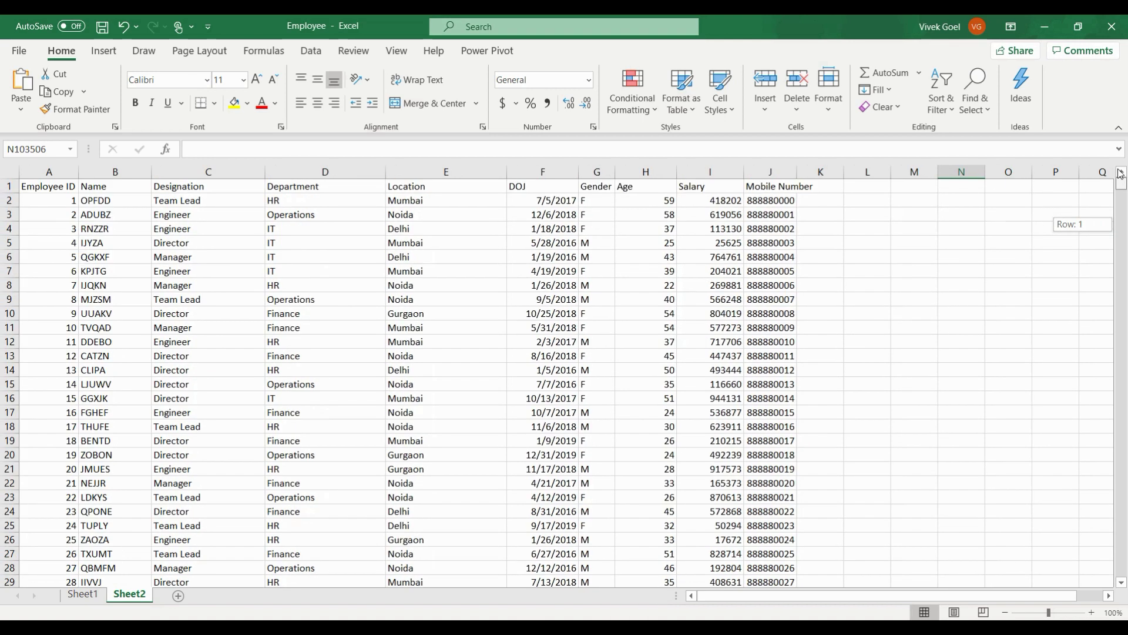
left_click_drag(1121, 184, 1122, 204)
left_click_drag(1123, 269, 1117, 596)
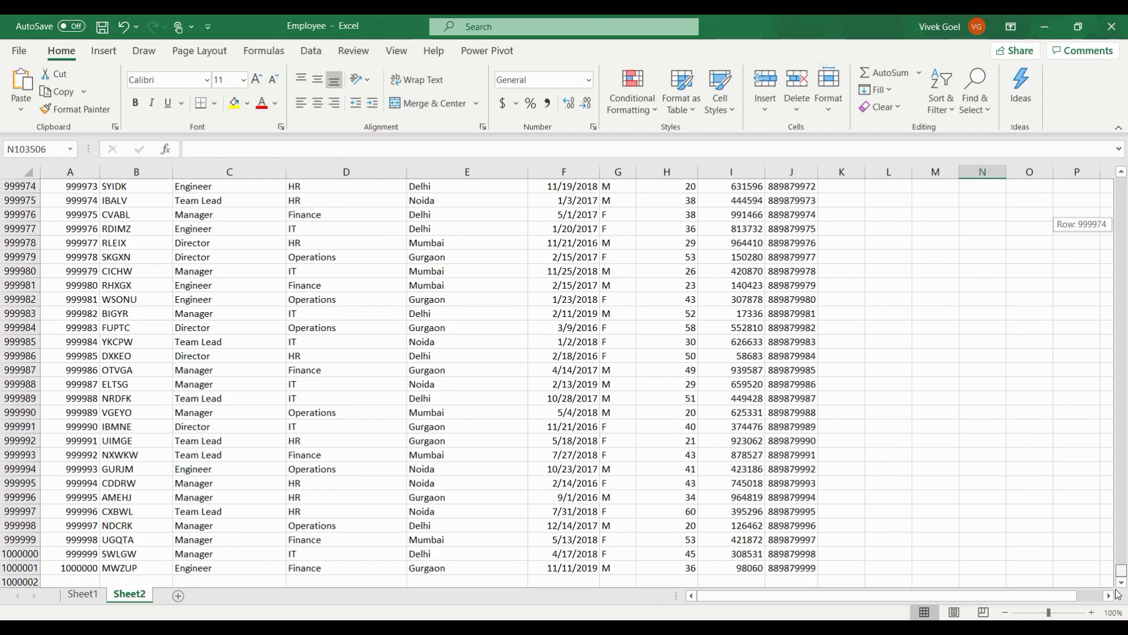